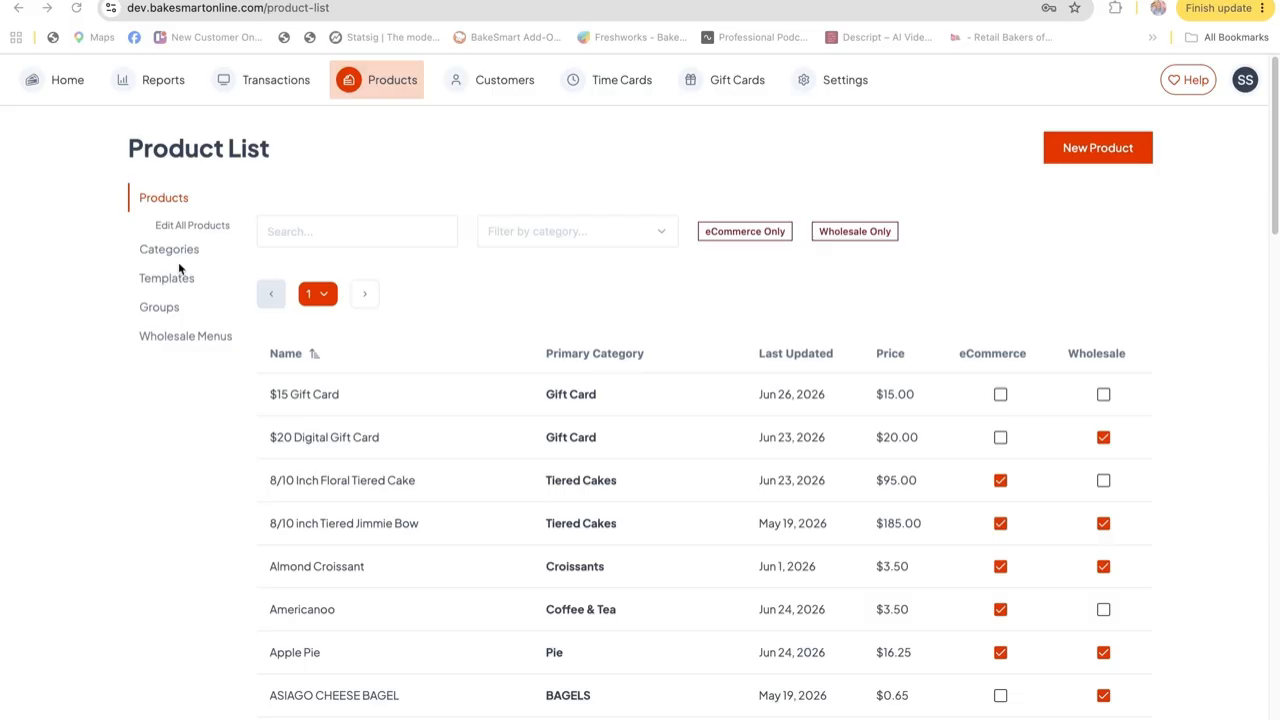
Step: Start creating a product from the Cupcake- Standard component of the Custom Cupcakes template
click(165, 280)
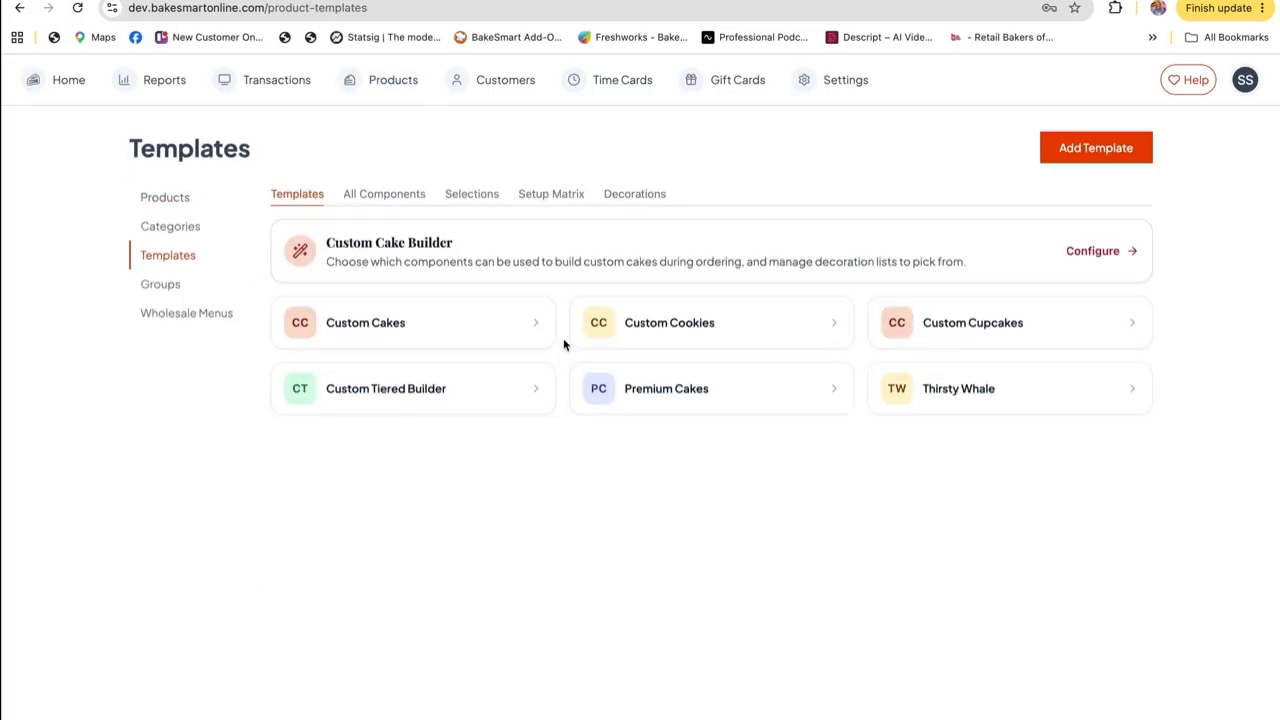
click(990, 318)
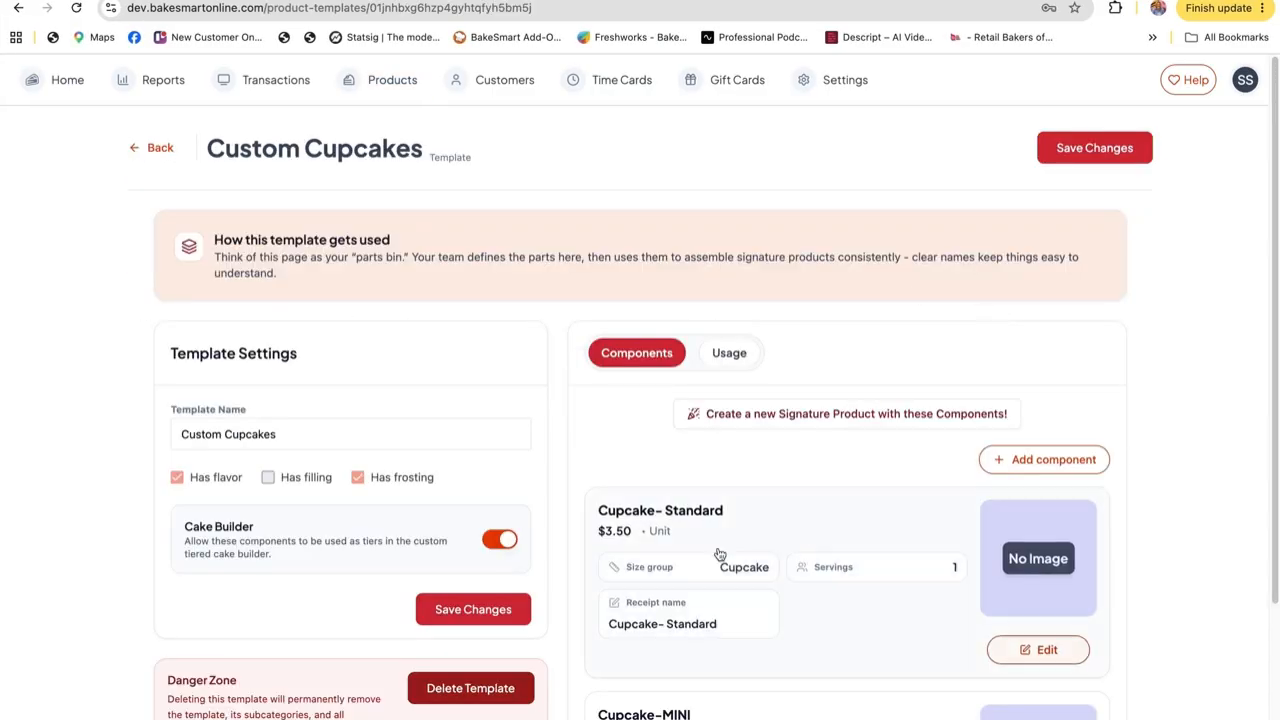
scroll(758, 594, down, 2)
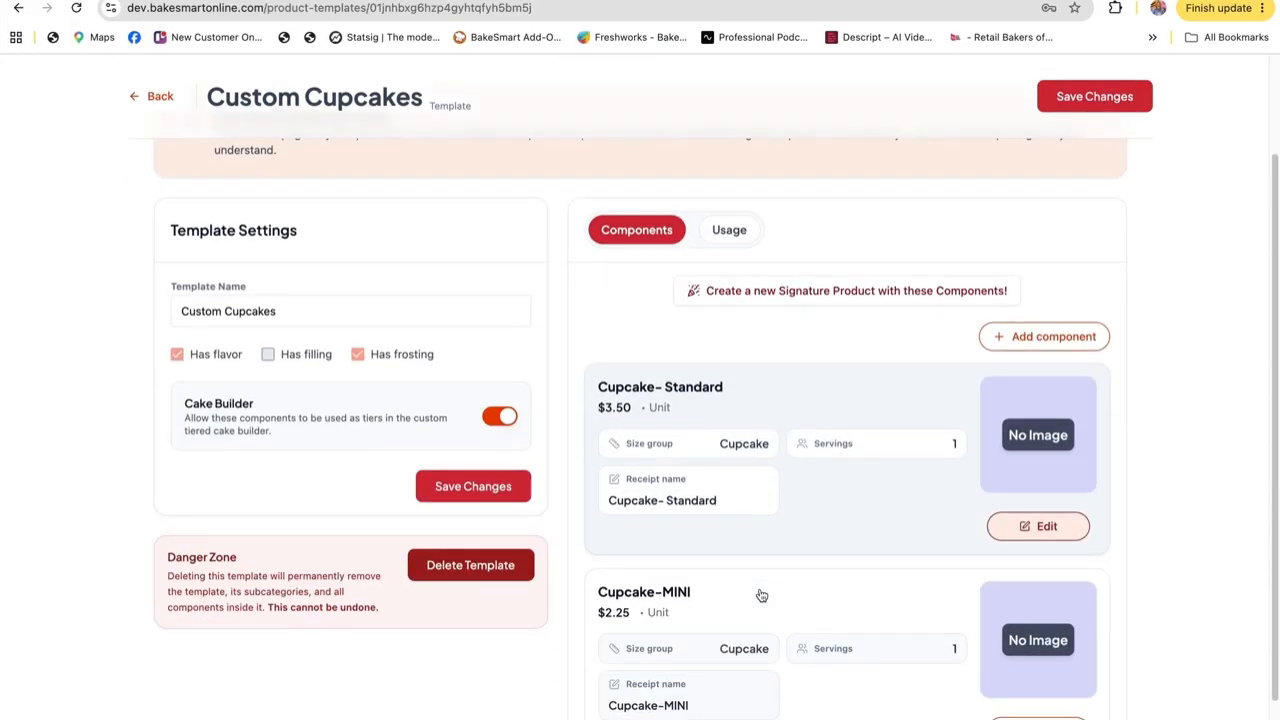
click(887, 532)
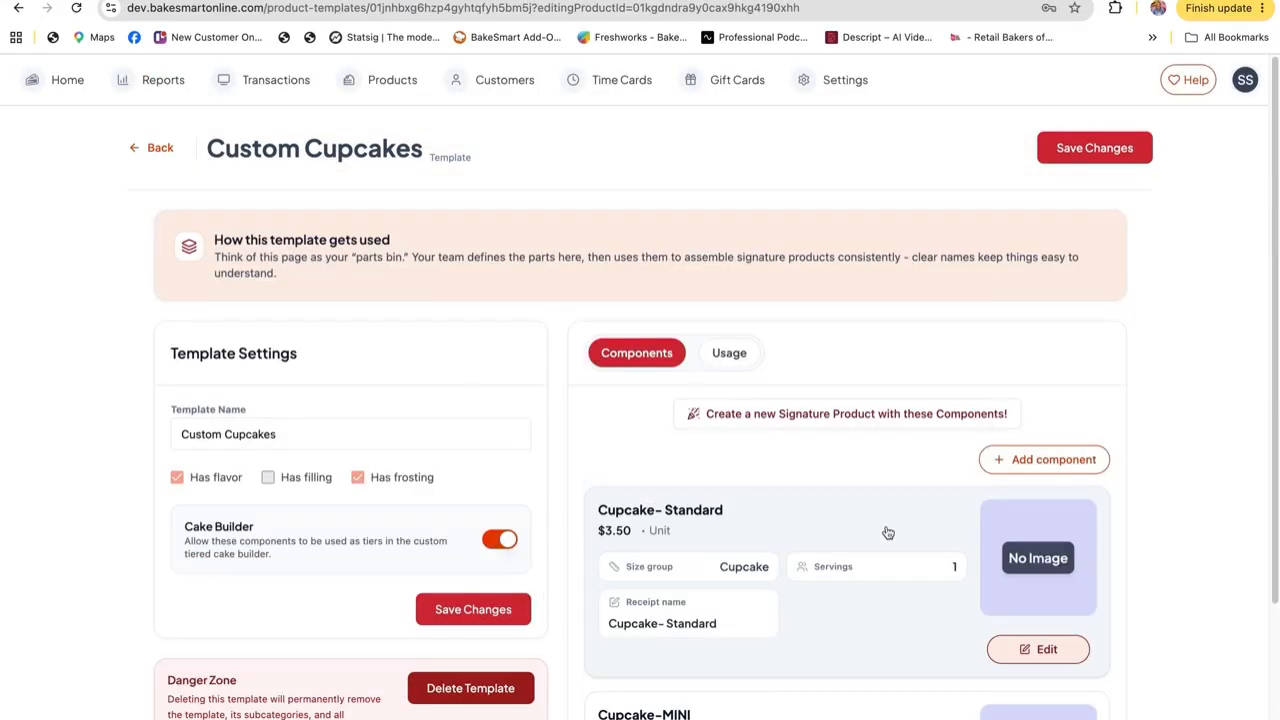
click(302, 394)
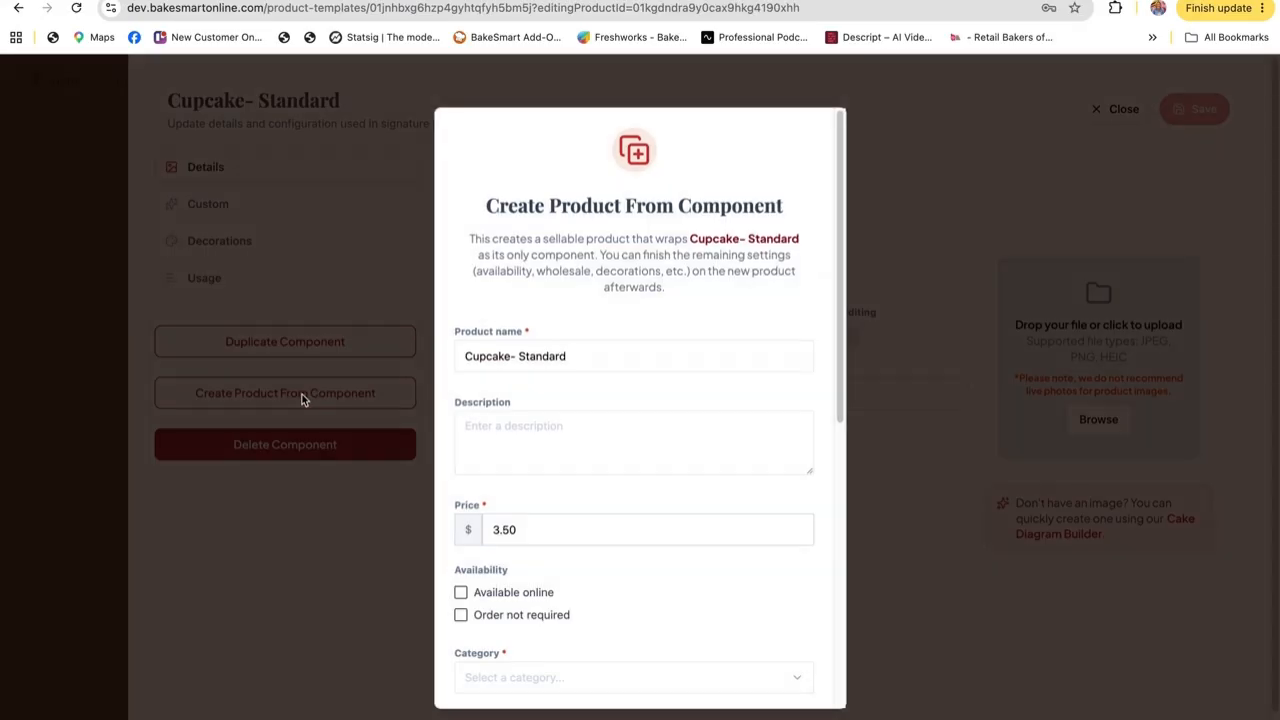
Step: Name the new product "Custom Cupcake" and assign it to the Cupcake Cakes category
drag(568, 358, 448, 360)
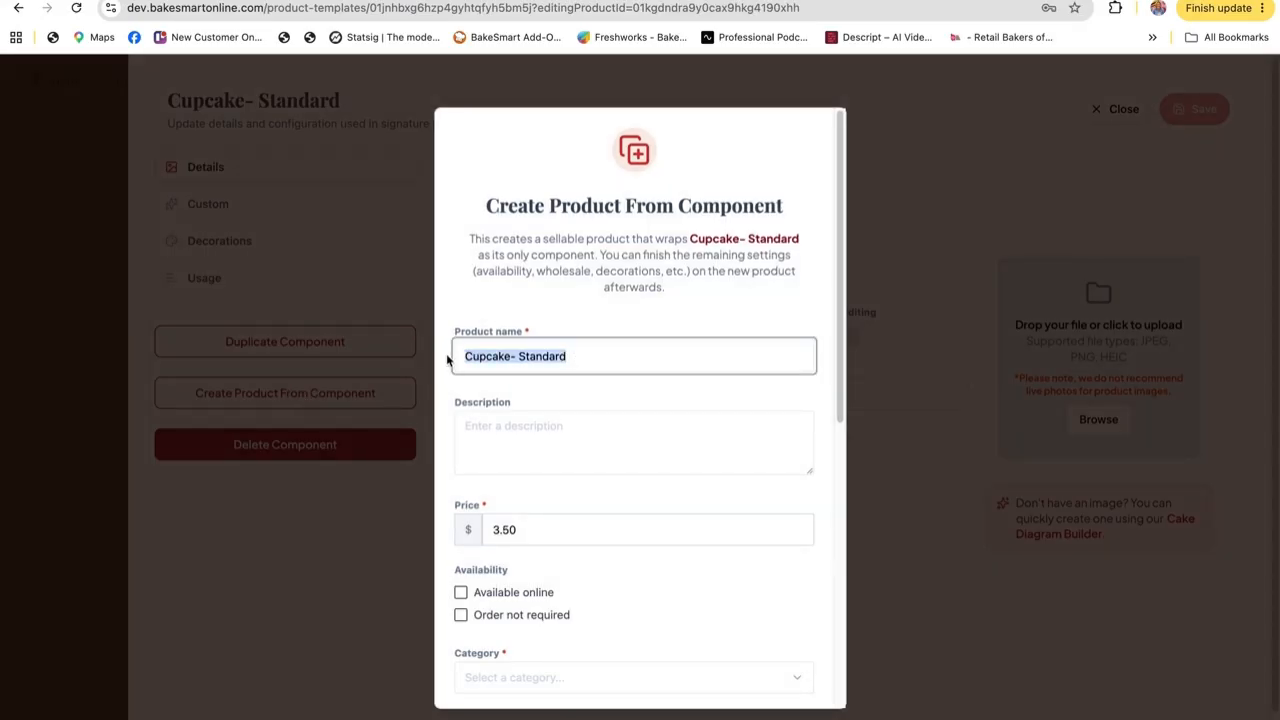
text(Custom Cupcake)
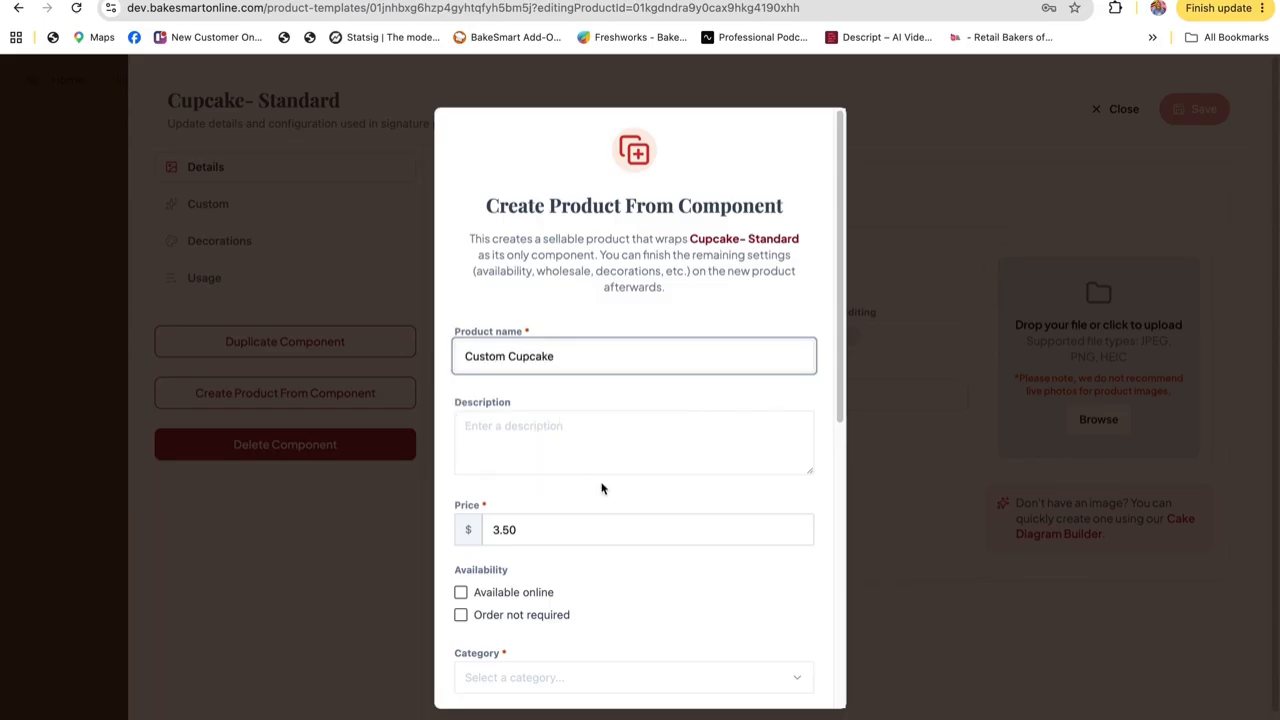
scroll(603, 486, down, 3)
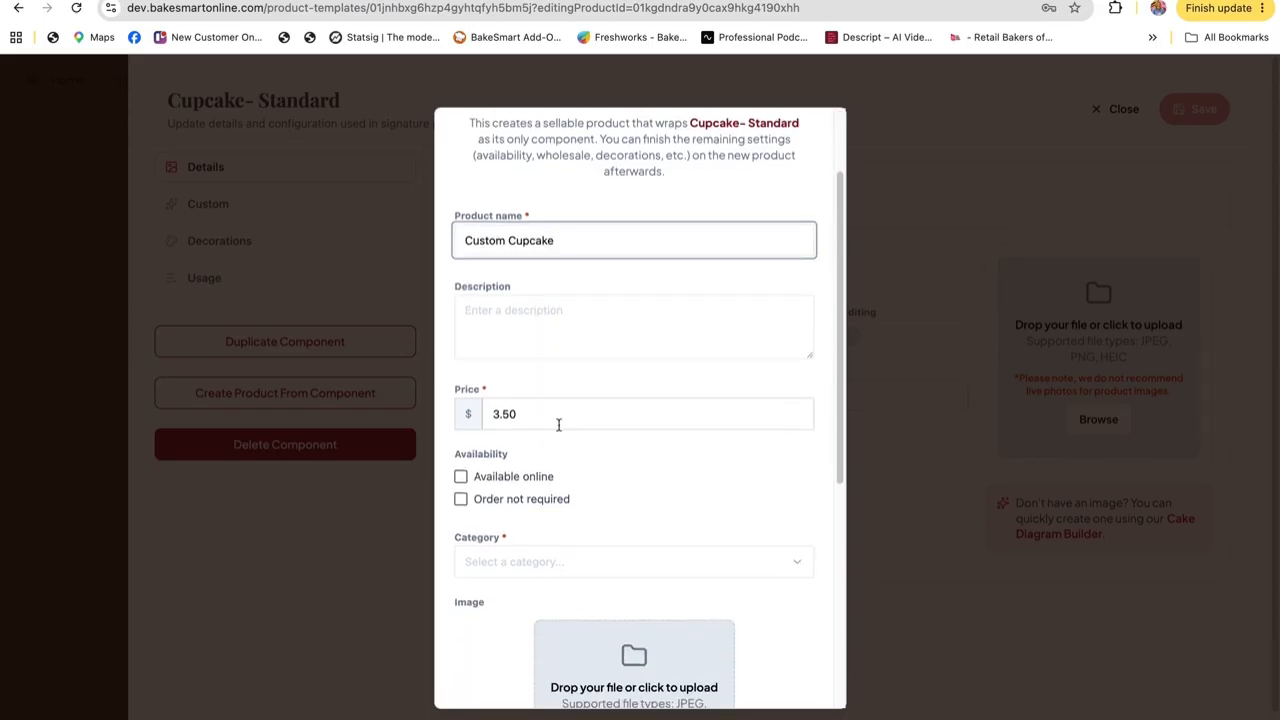
scroll(483, 517, down, 2)
click(499, 452)
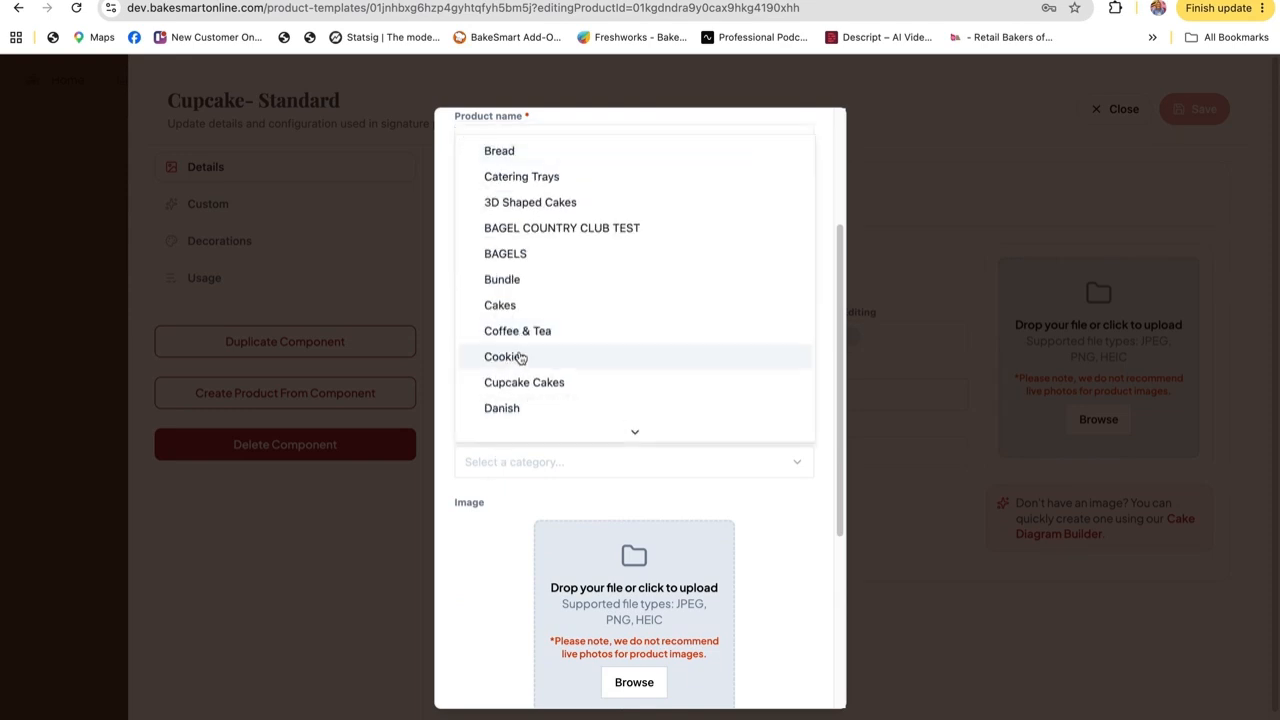
click(514, 384)
Step: Turn off the Downtown City and State taxes for dine-in and create the product
scroll(529, 530, down, 5)
scroll(529, 532, down, 2)
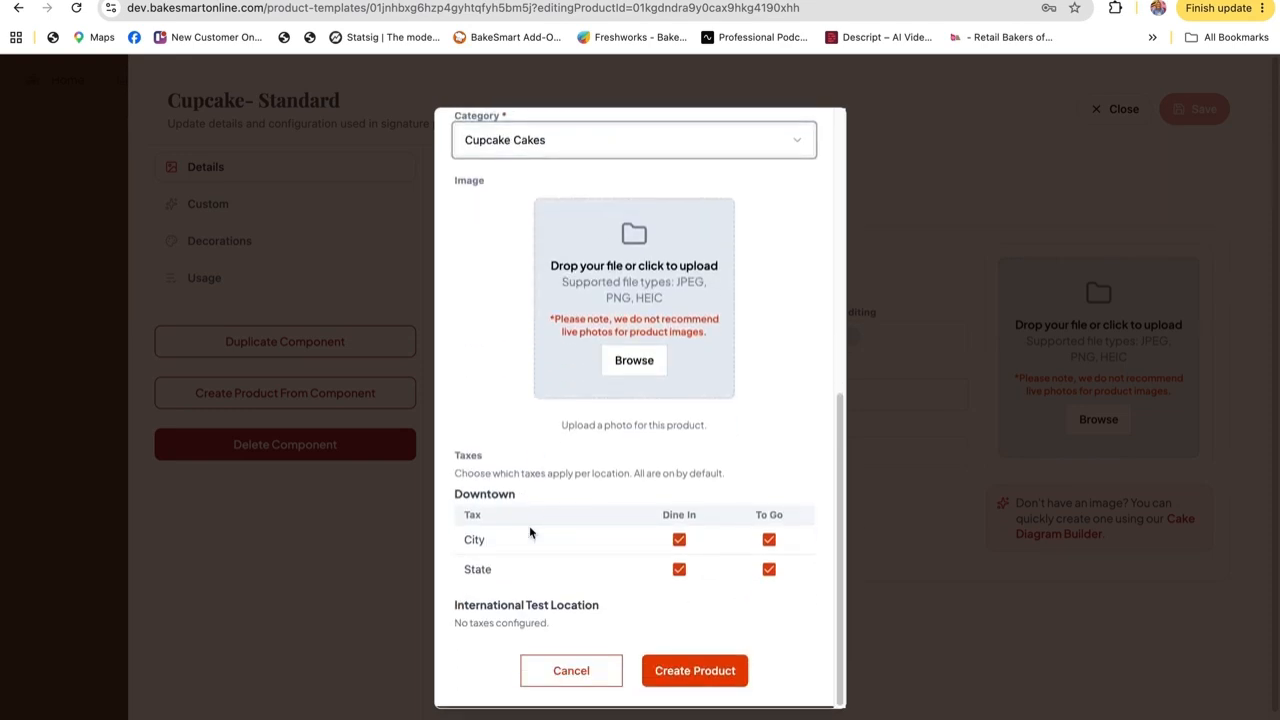
click(680, 544)
click(679, 572)
click(692, 678)
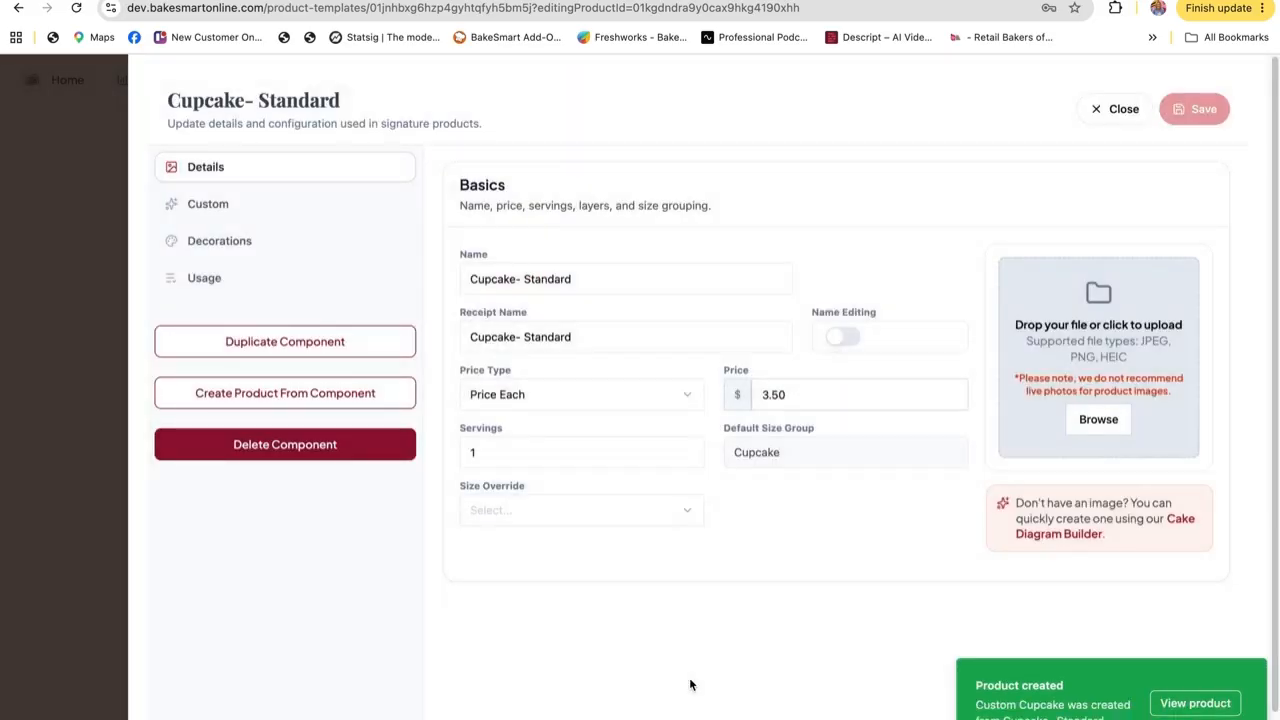
Step: Open the new Custom Cupcake product and disable its Red Velvet and Carrot flavors through the availability overrides
click(1185, 704)
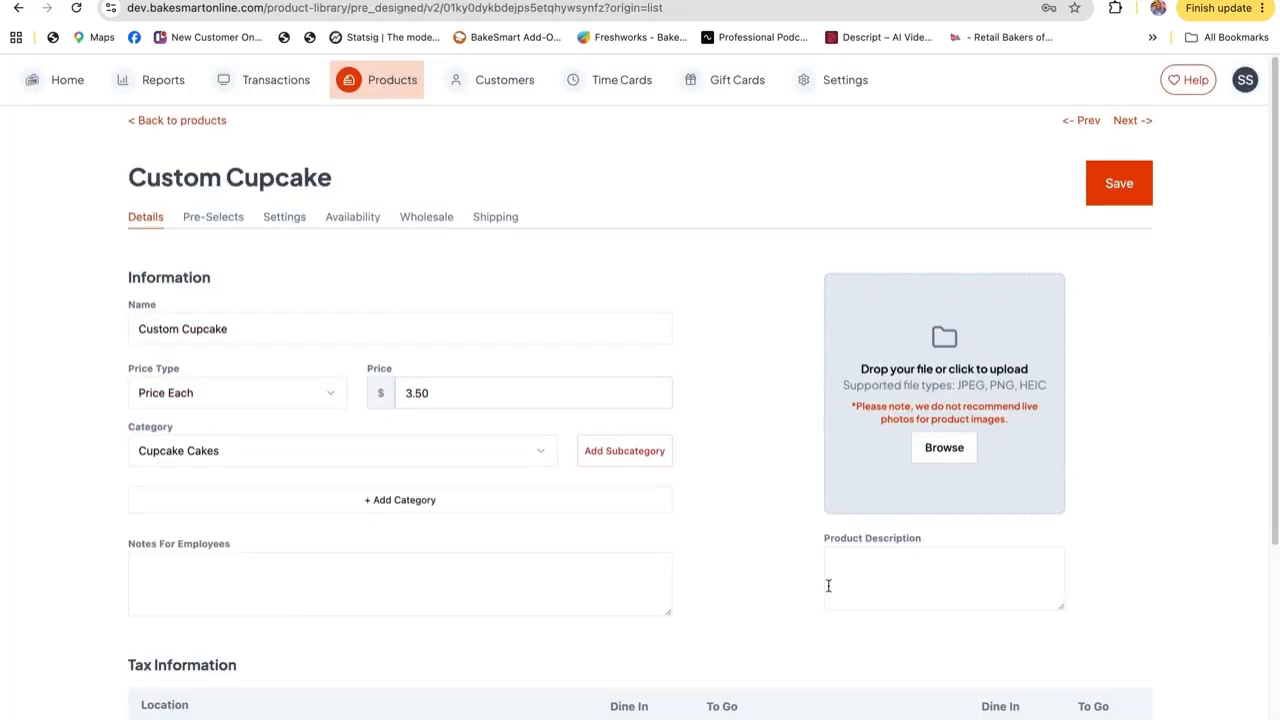
click(213, 220)
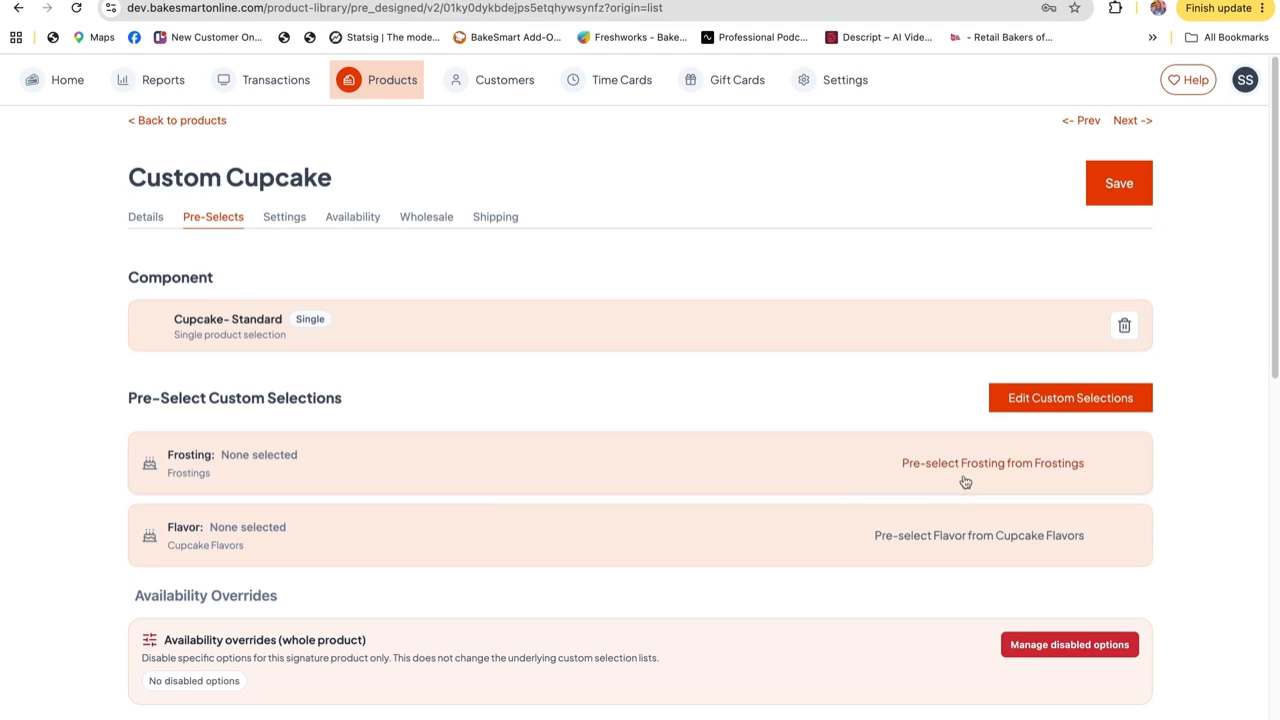
scroll(641, 568, down, 2)
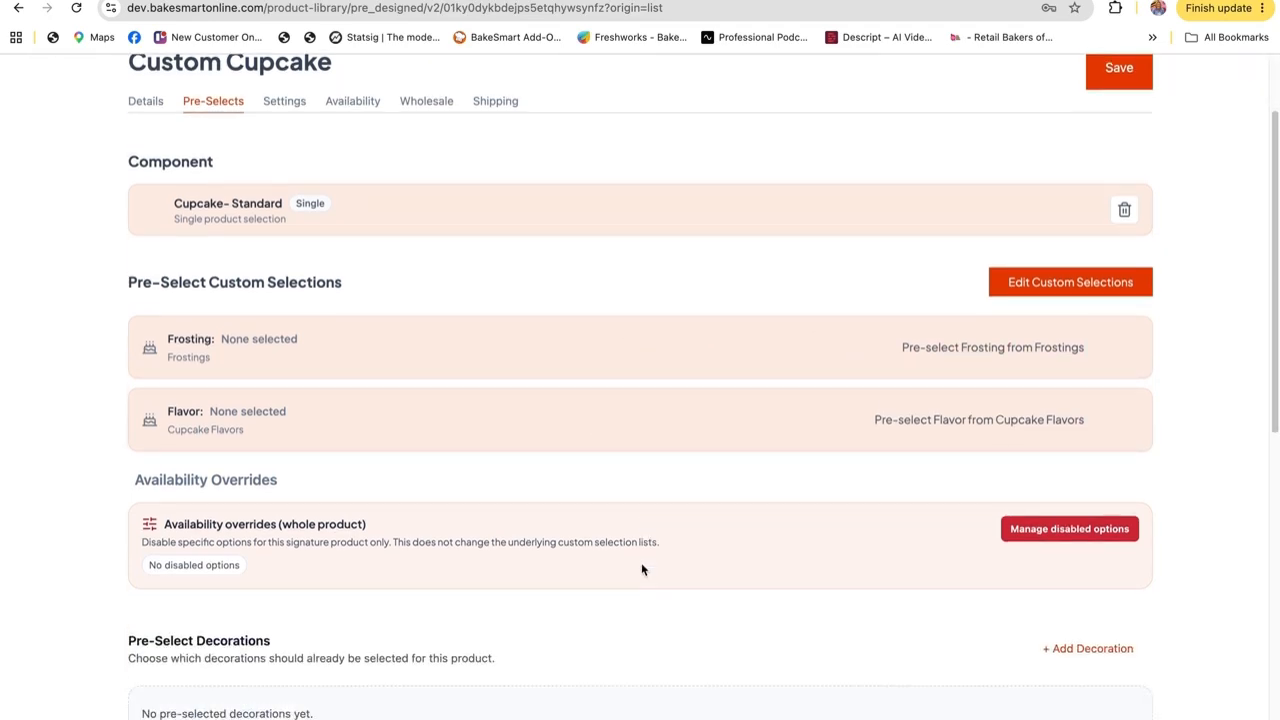
click(1025, 532)
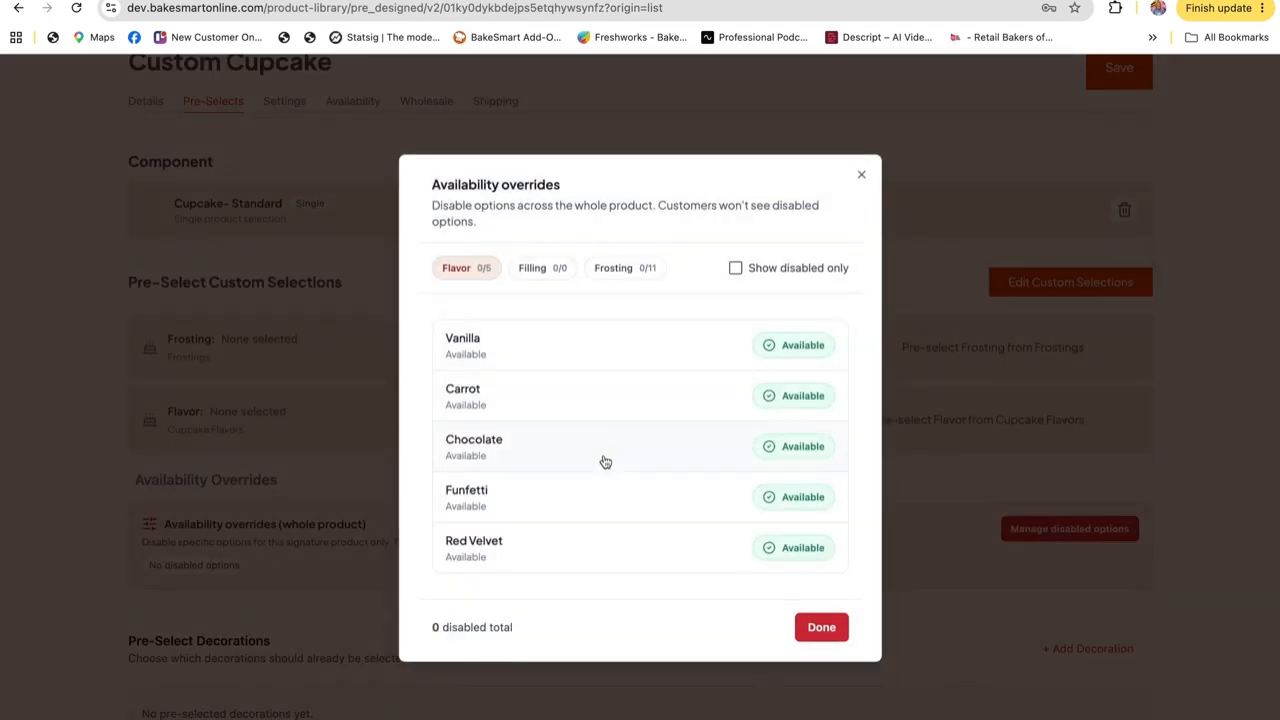
click(803, 547)
click(795, 397)
Step: Disable the Custom, Whipped Cream, Naked and Fondant frostings for the product and finish the availability overrides
click(614, 269)
scroll(674, 500, down, 5)
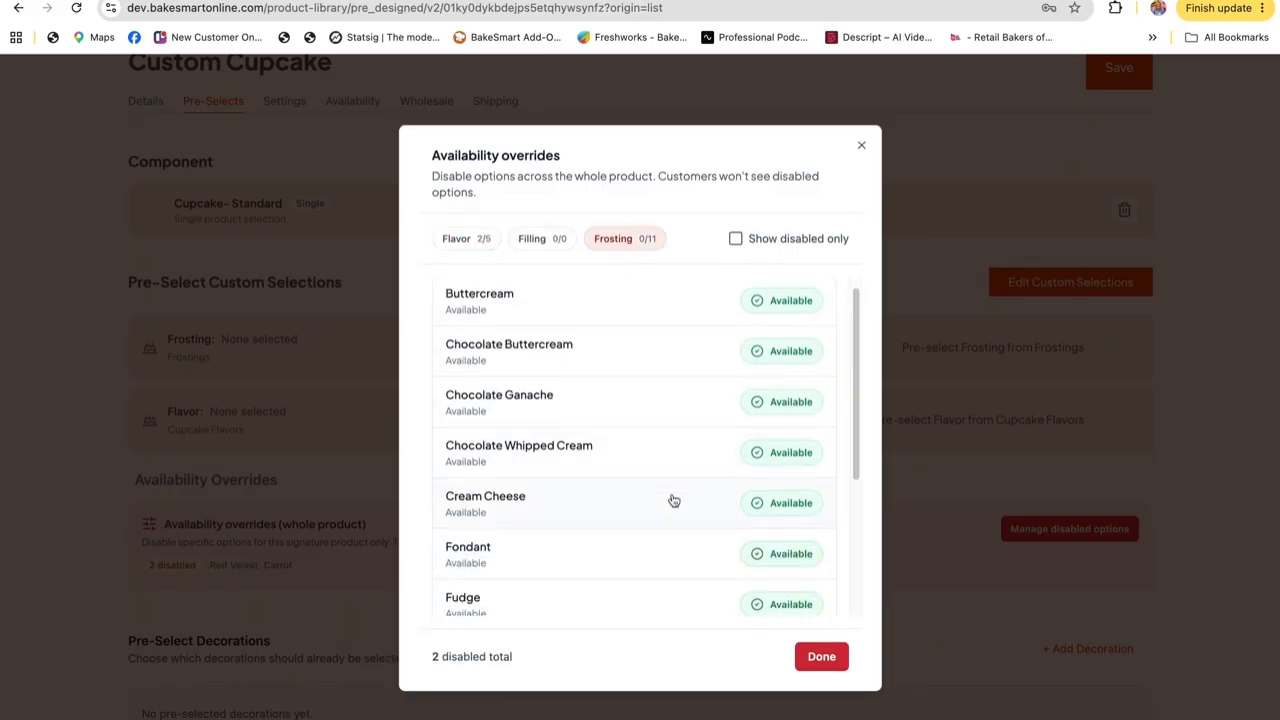
click(789, 576)
click(790, 528)
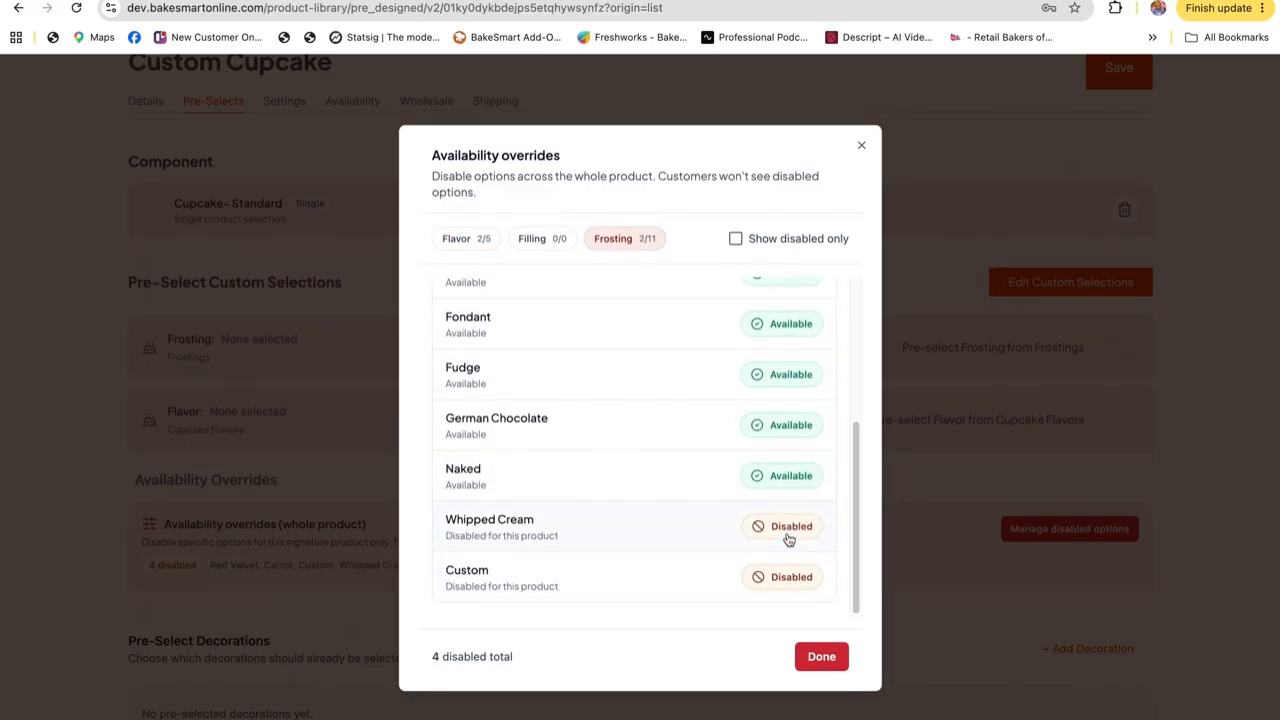
click(789, 477)
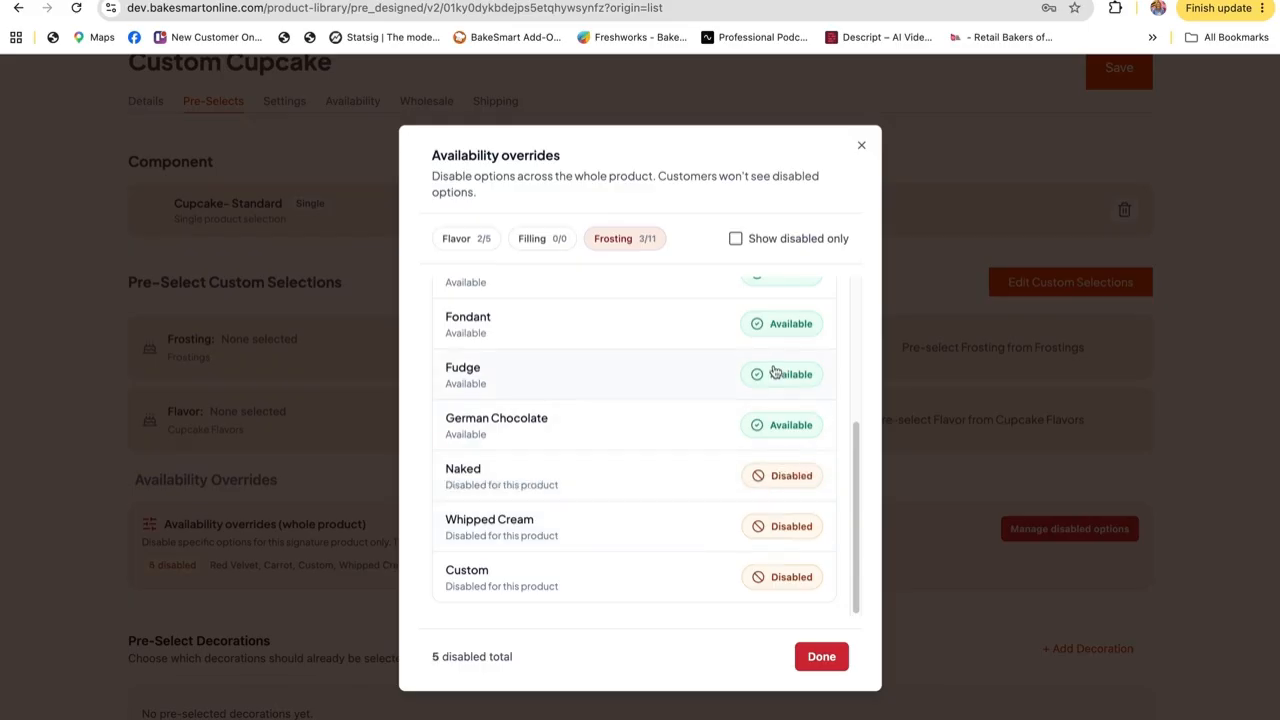
click(794, 334)
scroll(716, 413, up, 3)
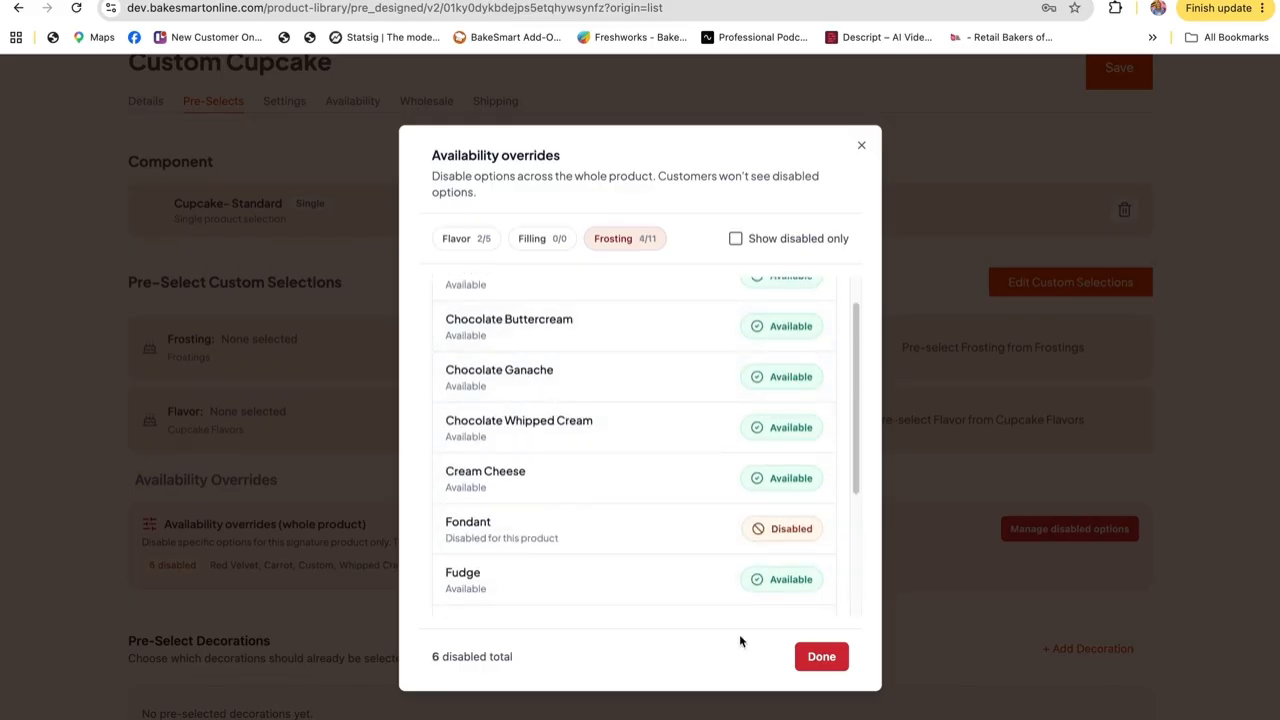
click(821, 656)
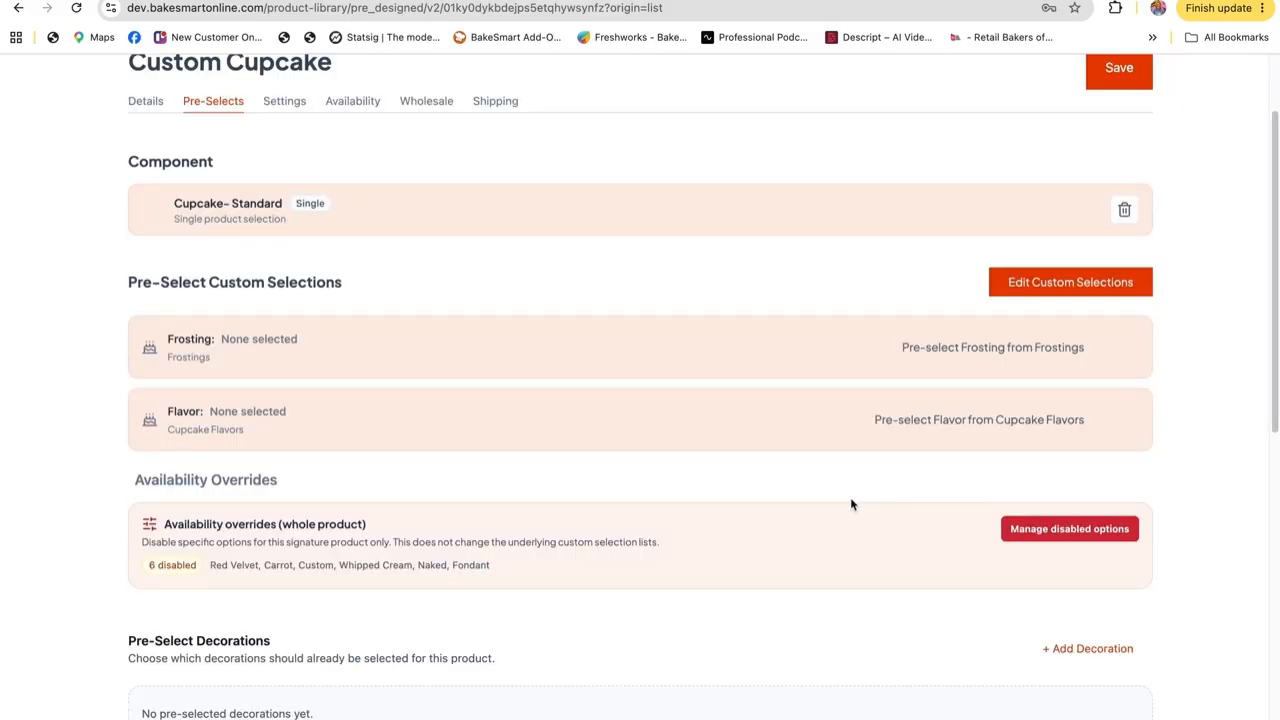
Step: Keep the additional decoration type as Selected Decoration List(s) Only and save the Custom Cupcake product
scroll(896, 619, down, 4)
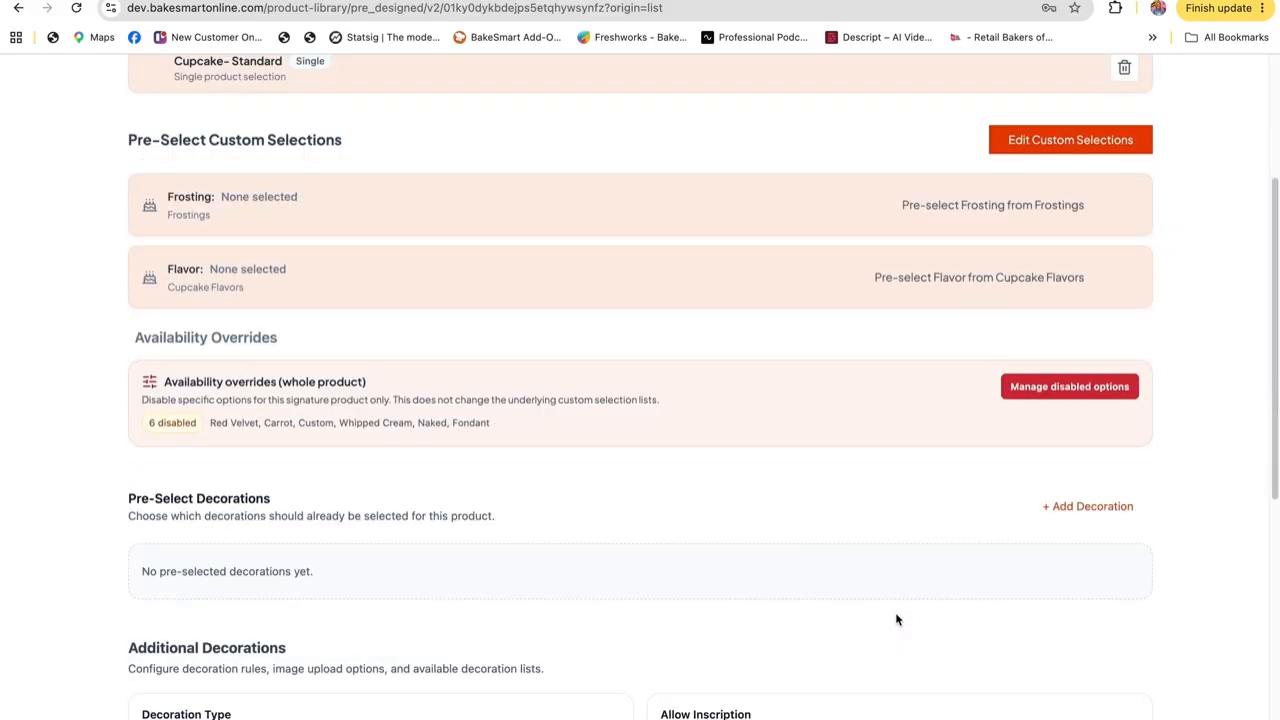
scroll(896, 619, down, 3)
click(373, 594)
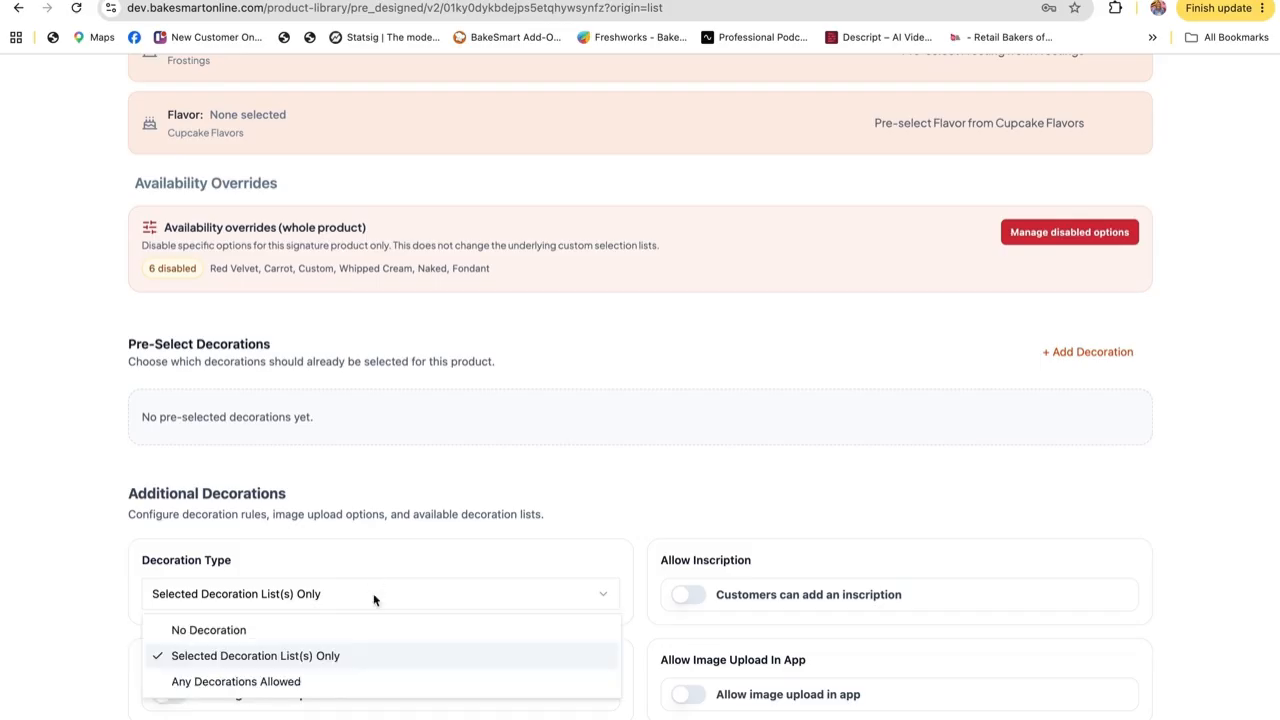
click(354, 655)
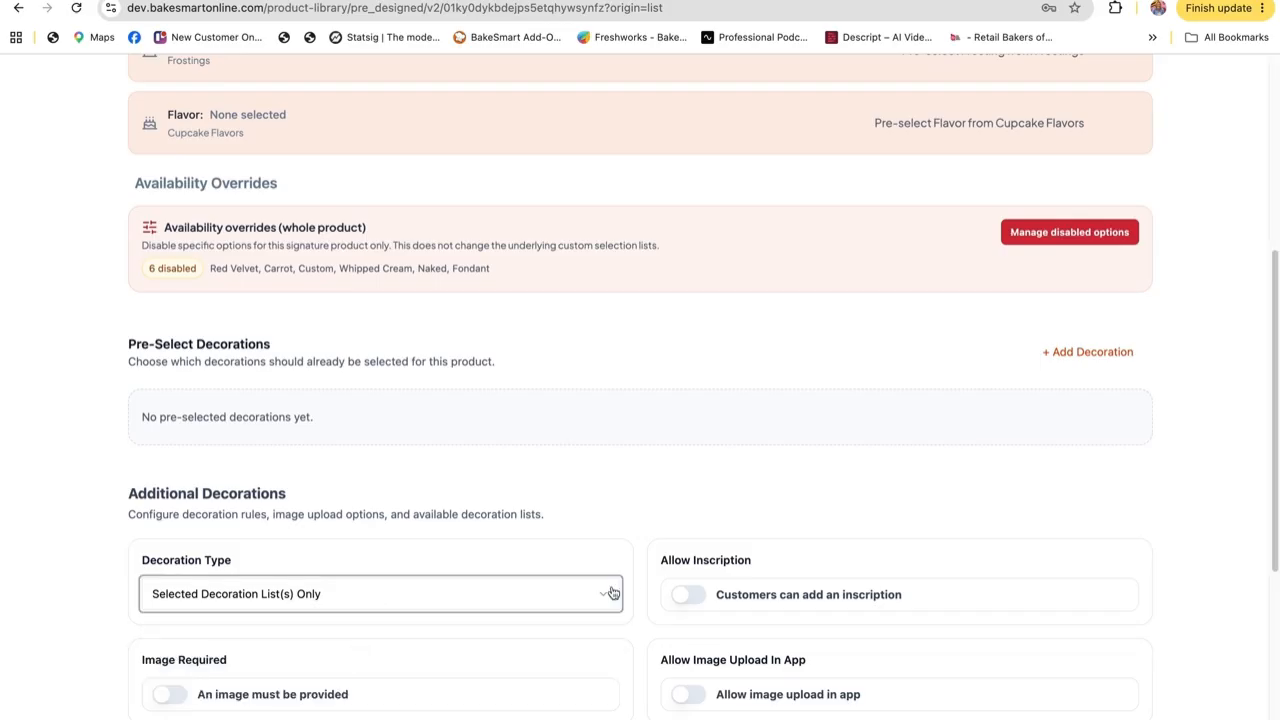
scroll(760, 595, down, 2)
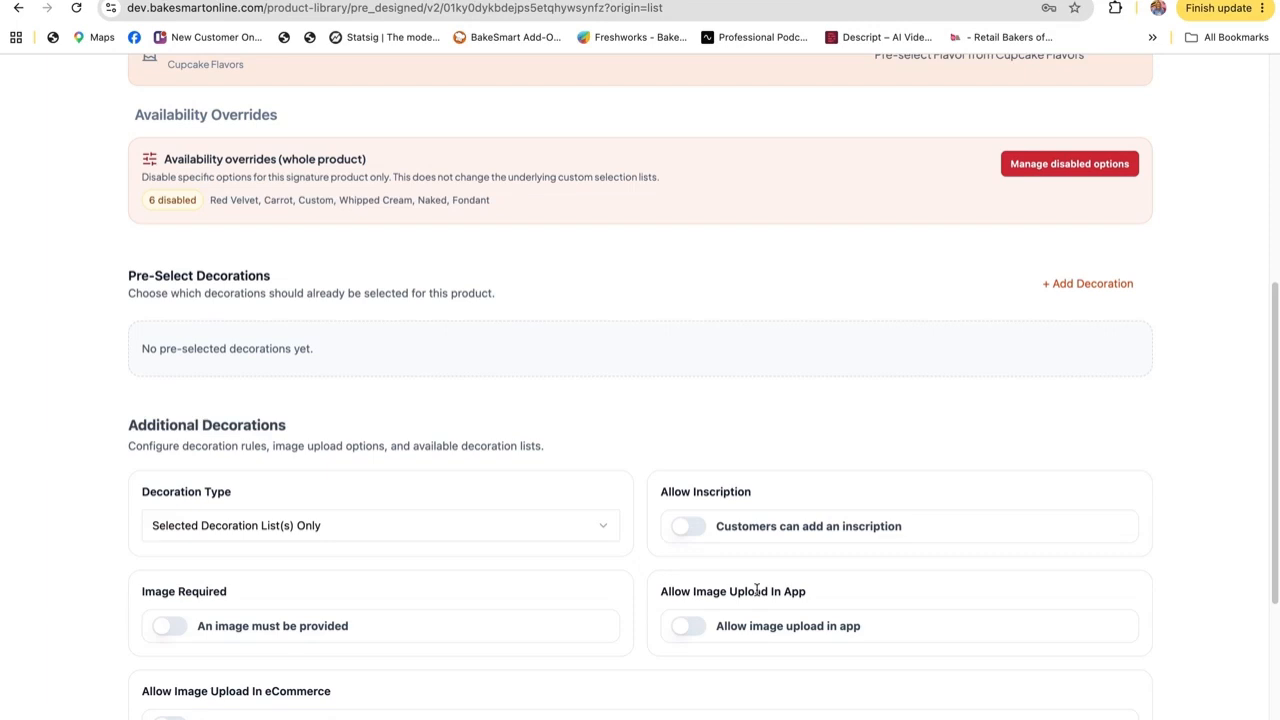
scroll(811, 545, down, 3)
scroll(810, 545, down, 3)
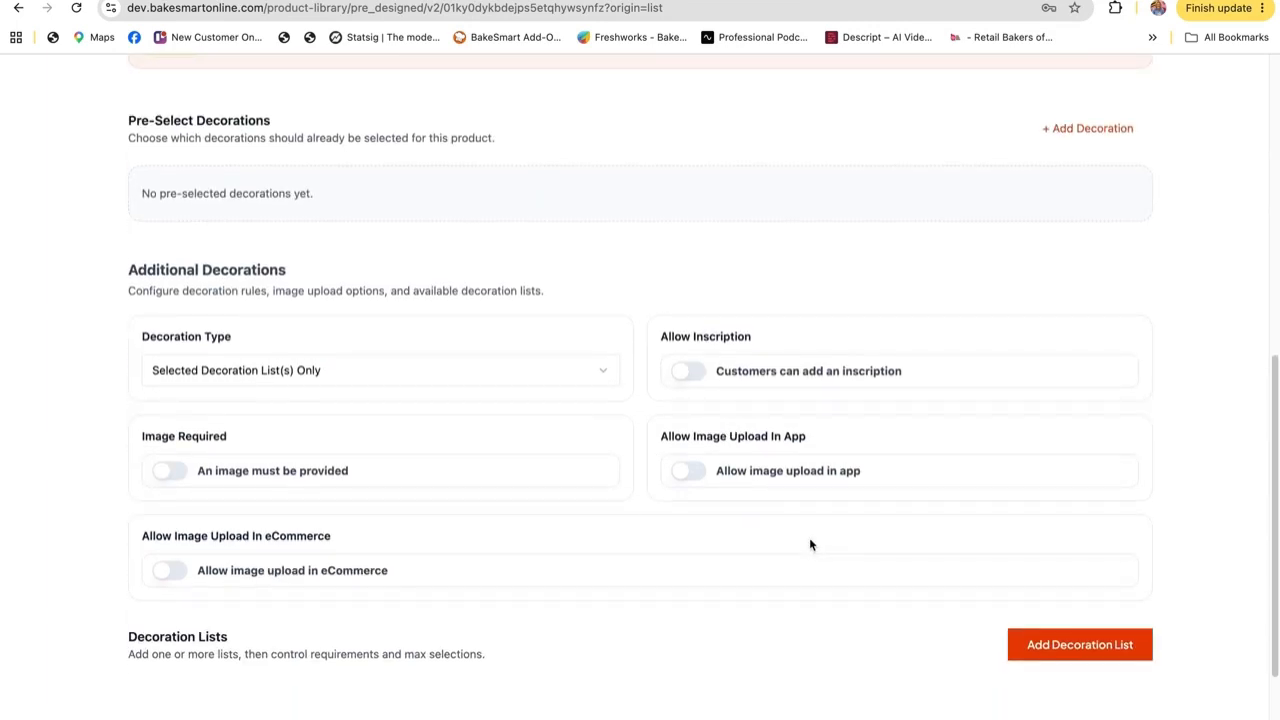
scroll(809, 543, up, 10)
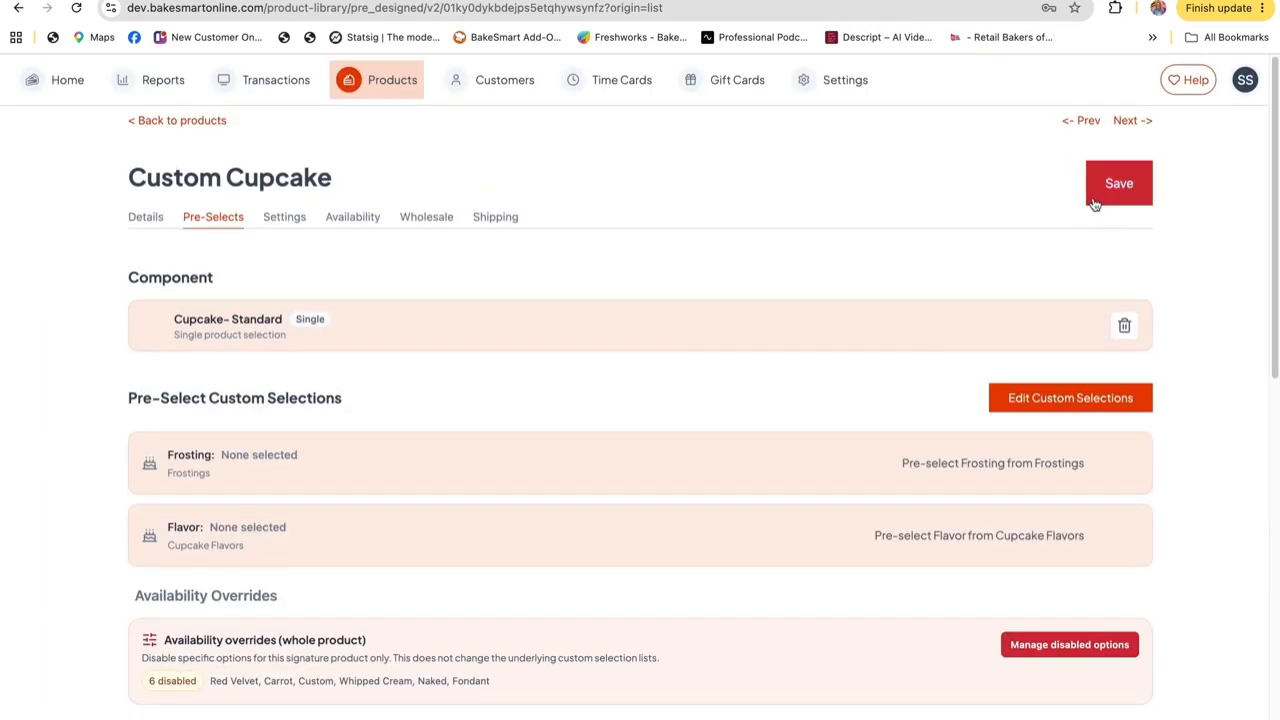
click(1093, 203)
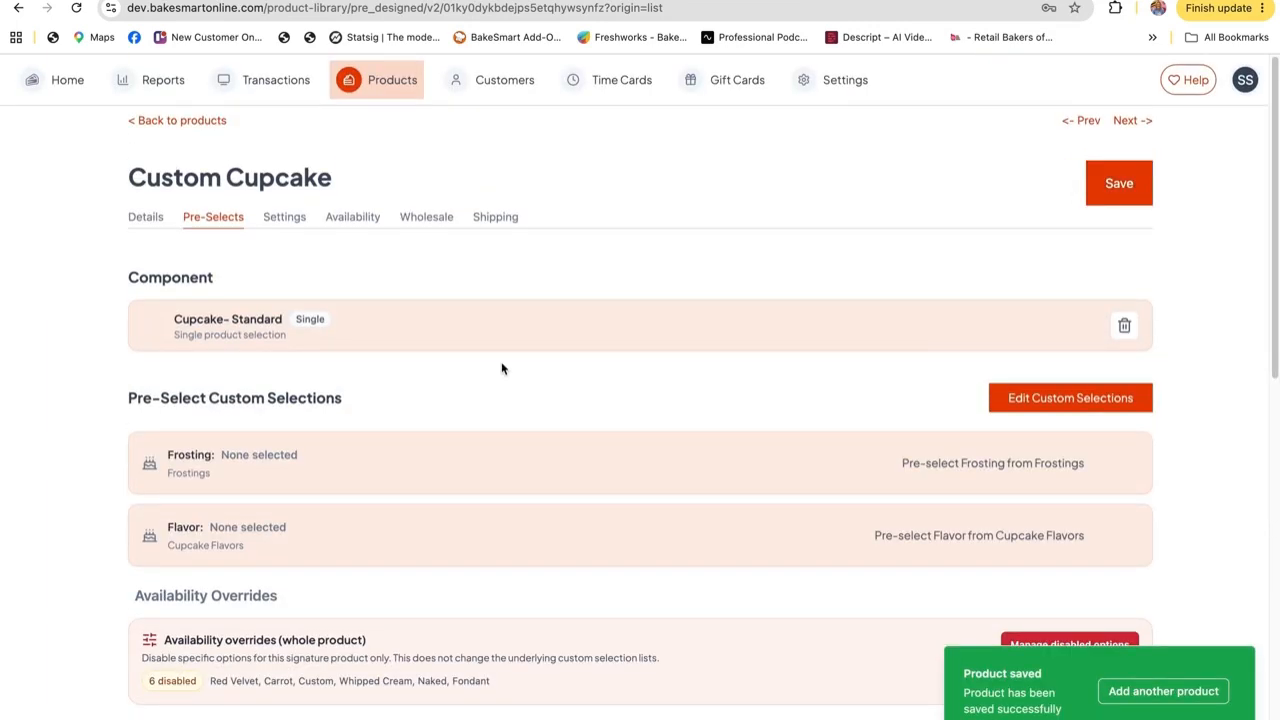
Step: Start a new product group named "Cupcake" with the group type Ordering App Only
click(215, 121)
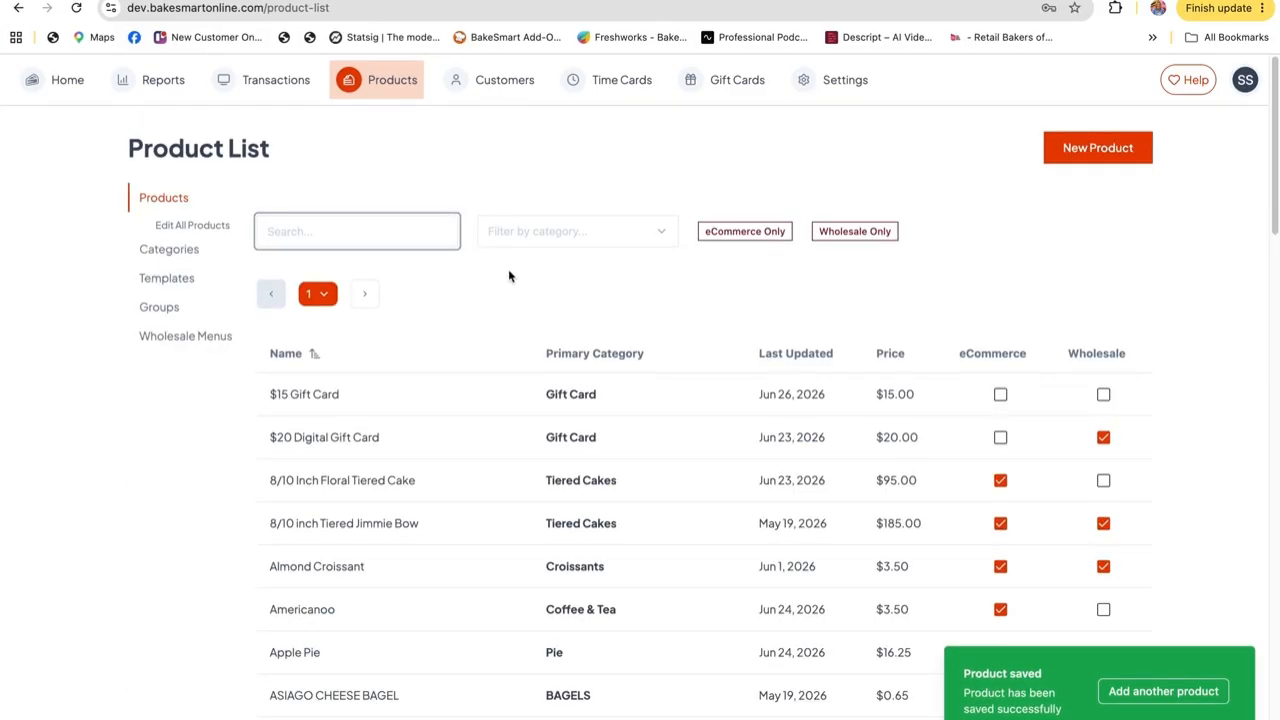
click(171, 308)
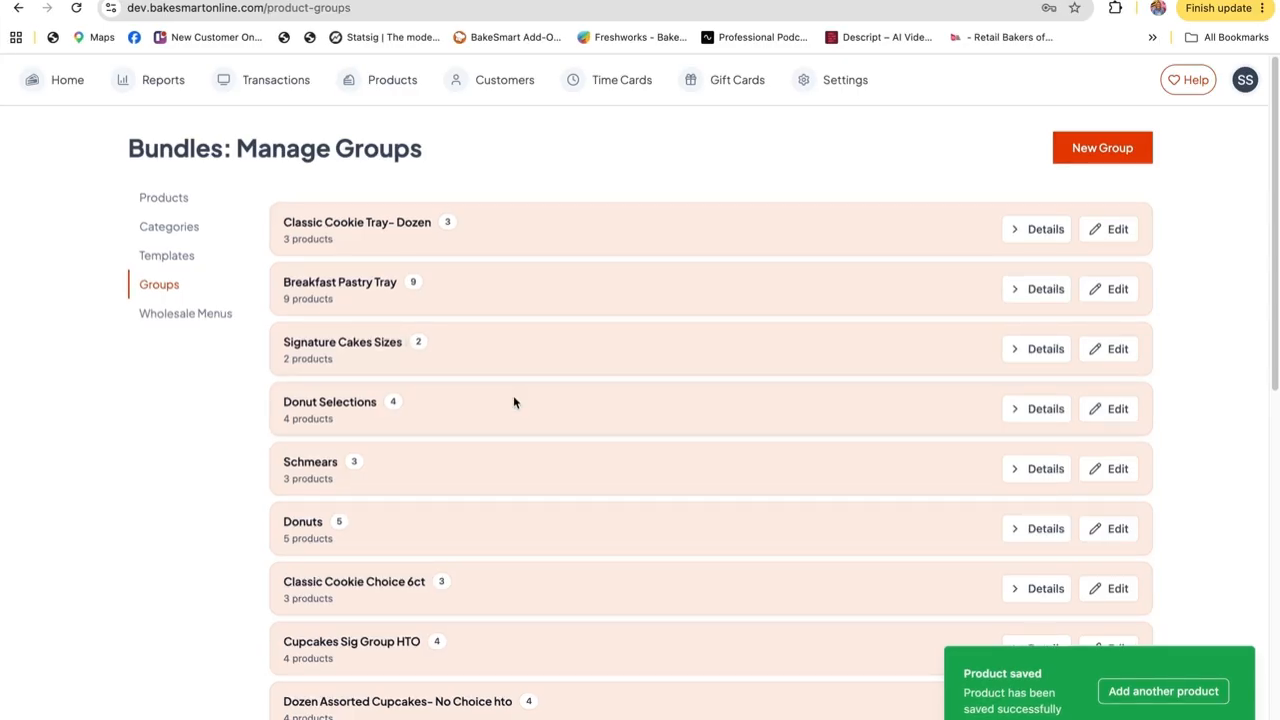
click(1104, 147)
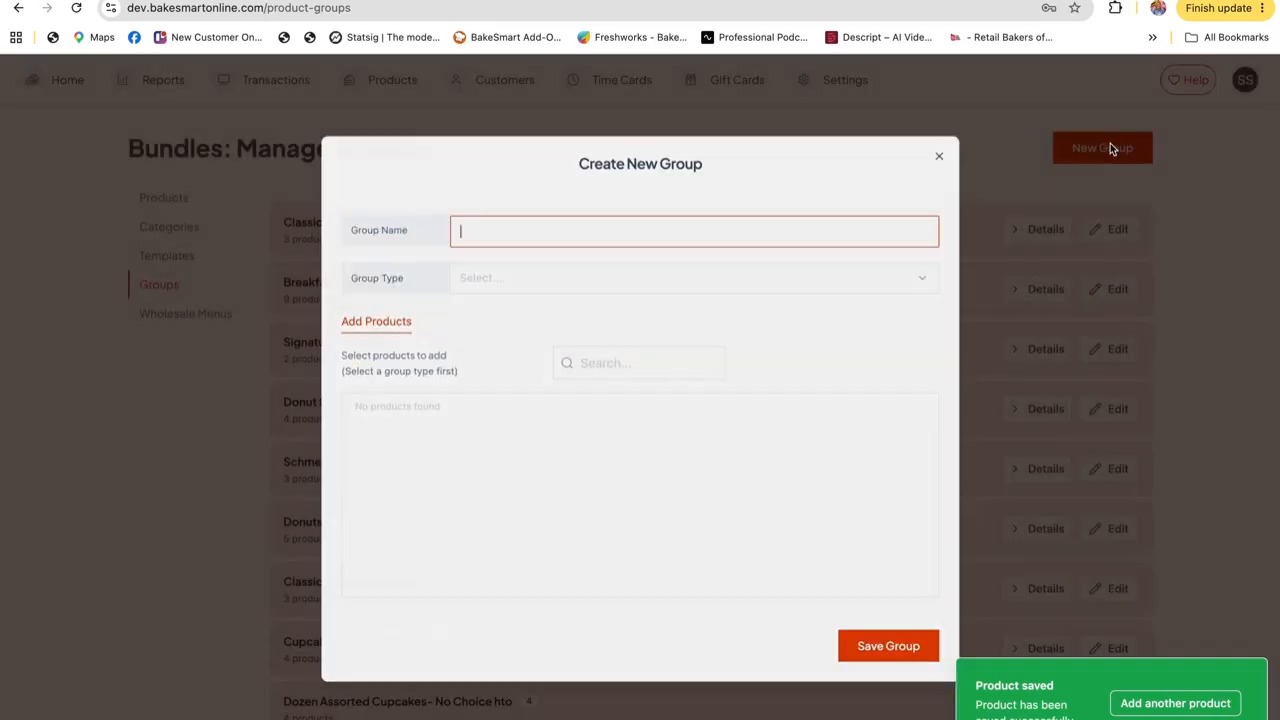
text(Cupcake Size)
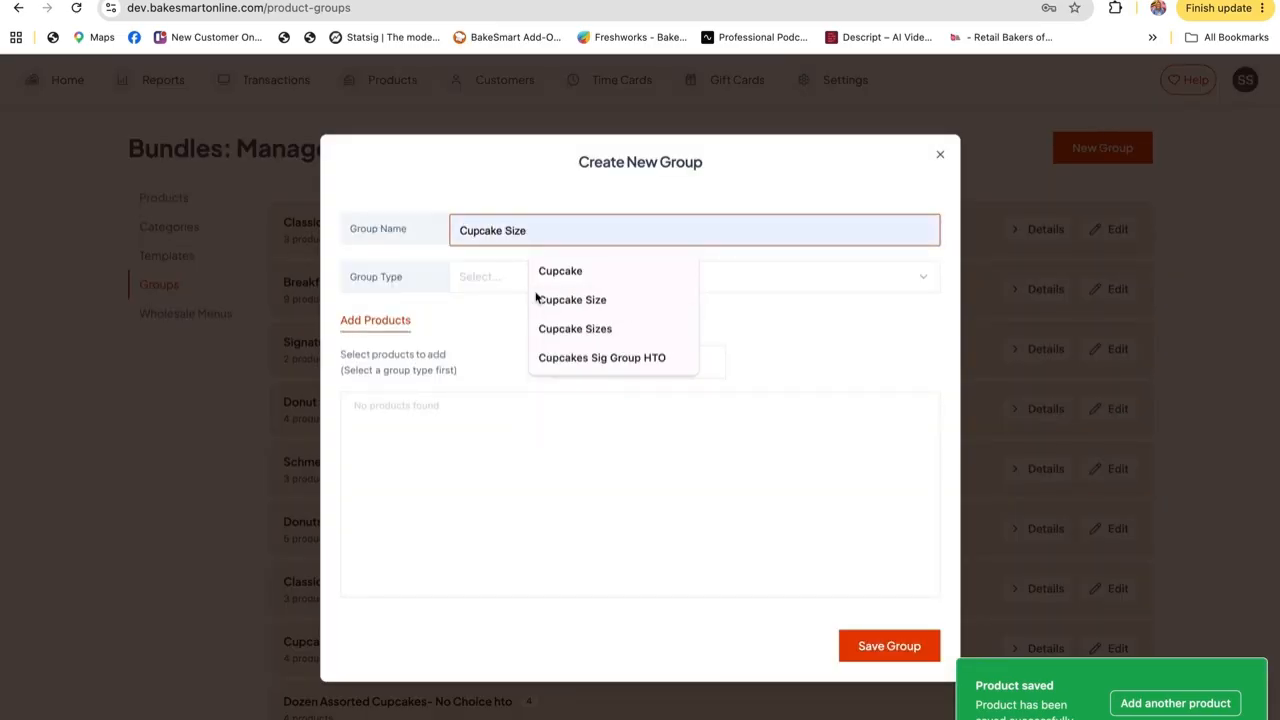
click(503, 276)
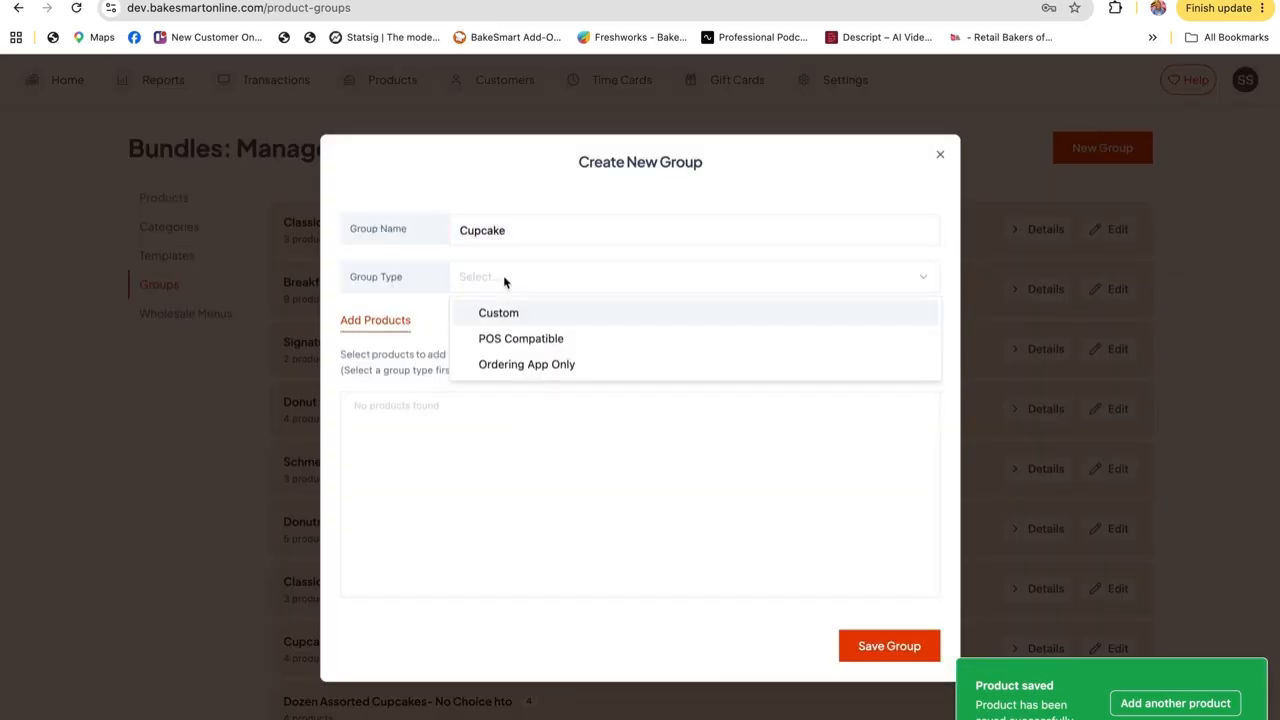
click(512, 366)
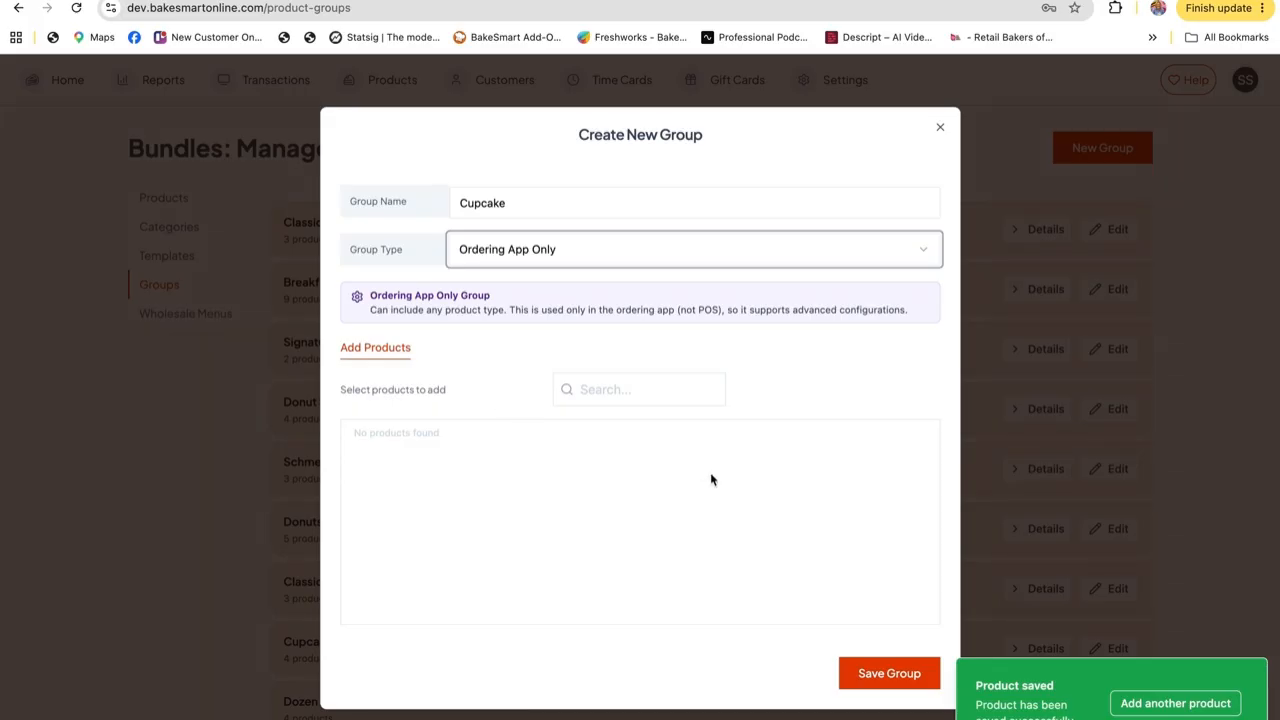
Step: Search the products for "custom cup" and add Custom Cupcake to the new group
click(622, 391)
text(custom cup)
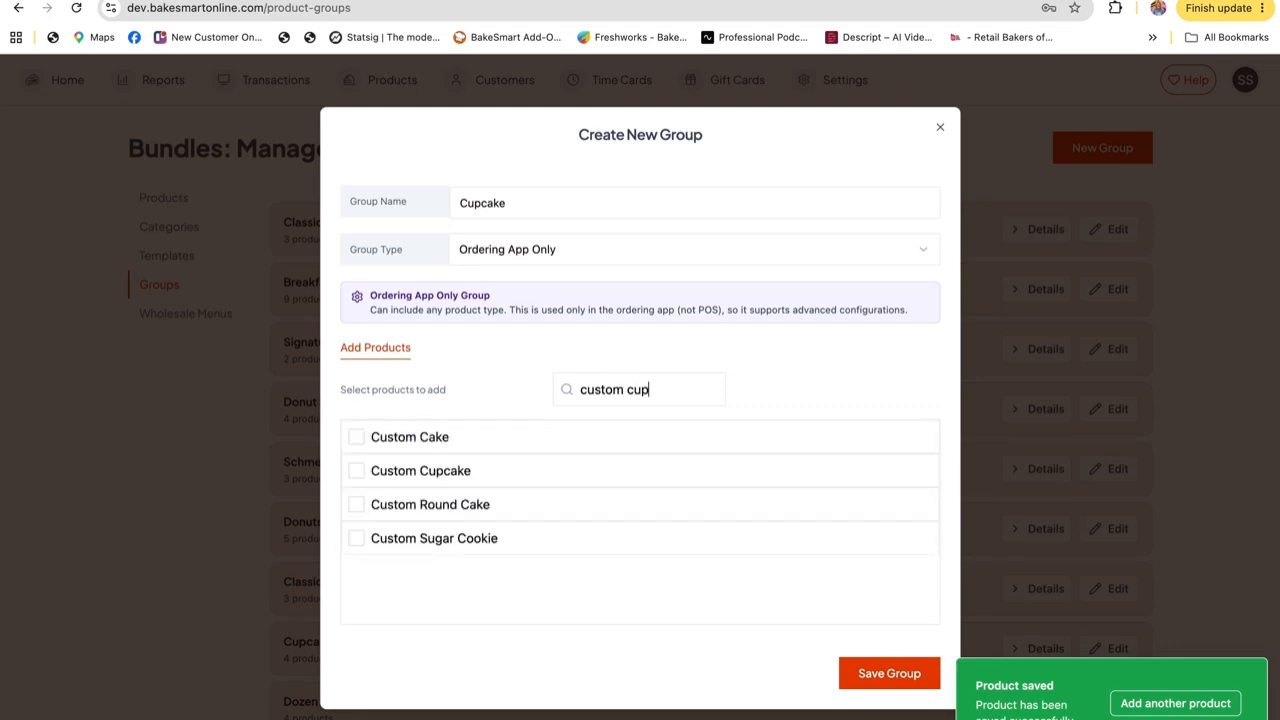
click(403, 437)
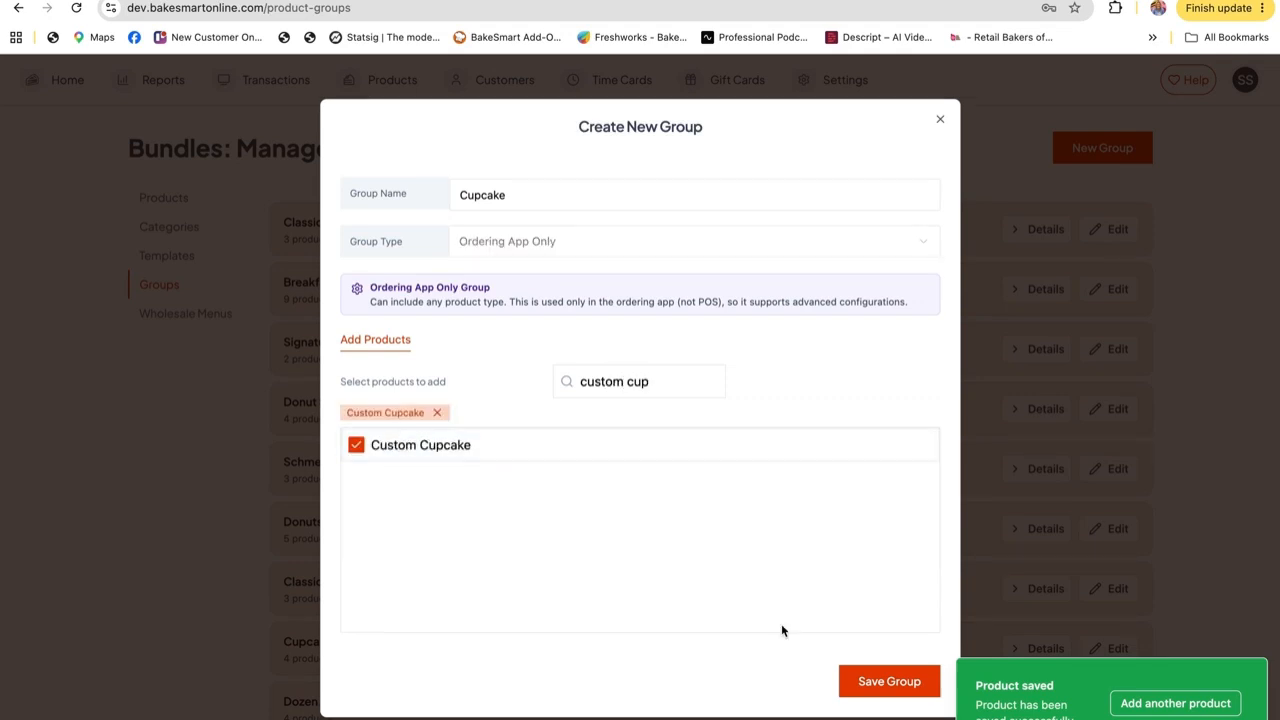
Step: Save the Cupcake group and check for it in the list of groups
click(913, 682)
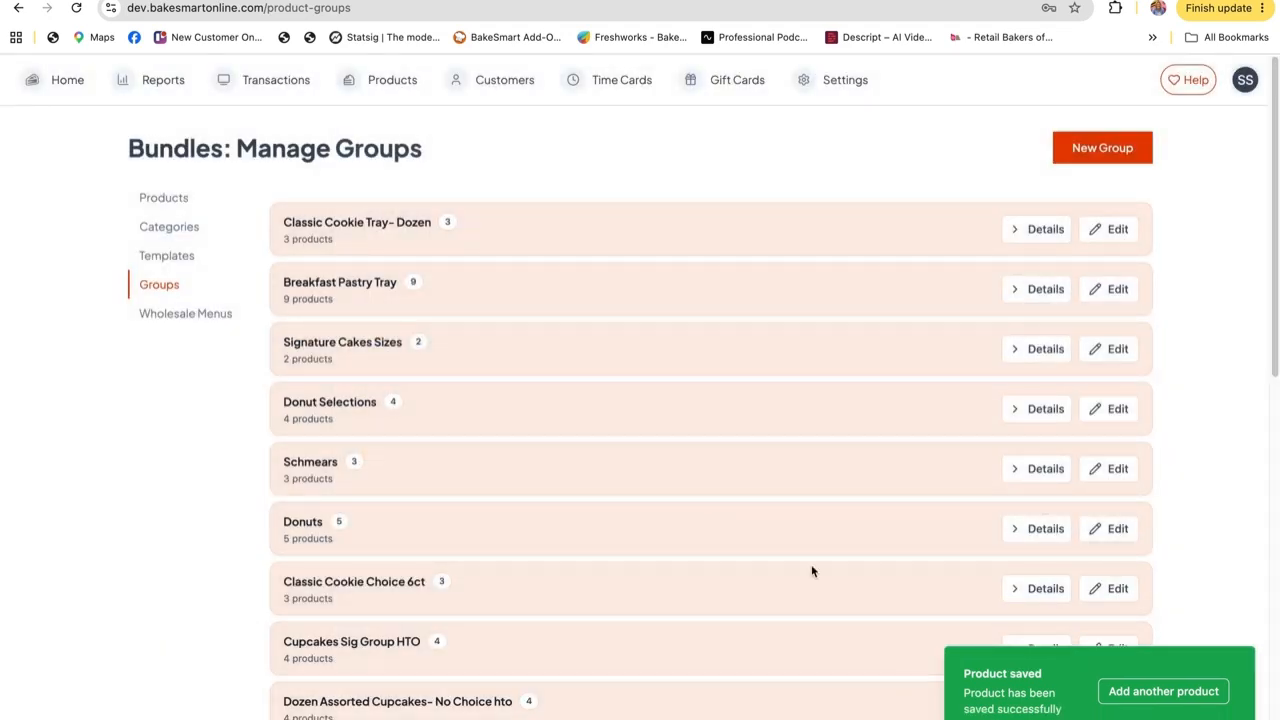
scroll(711, 555, down, 15)
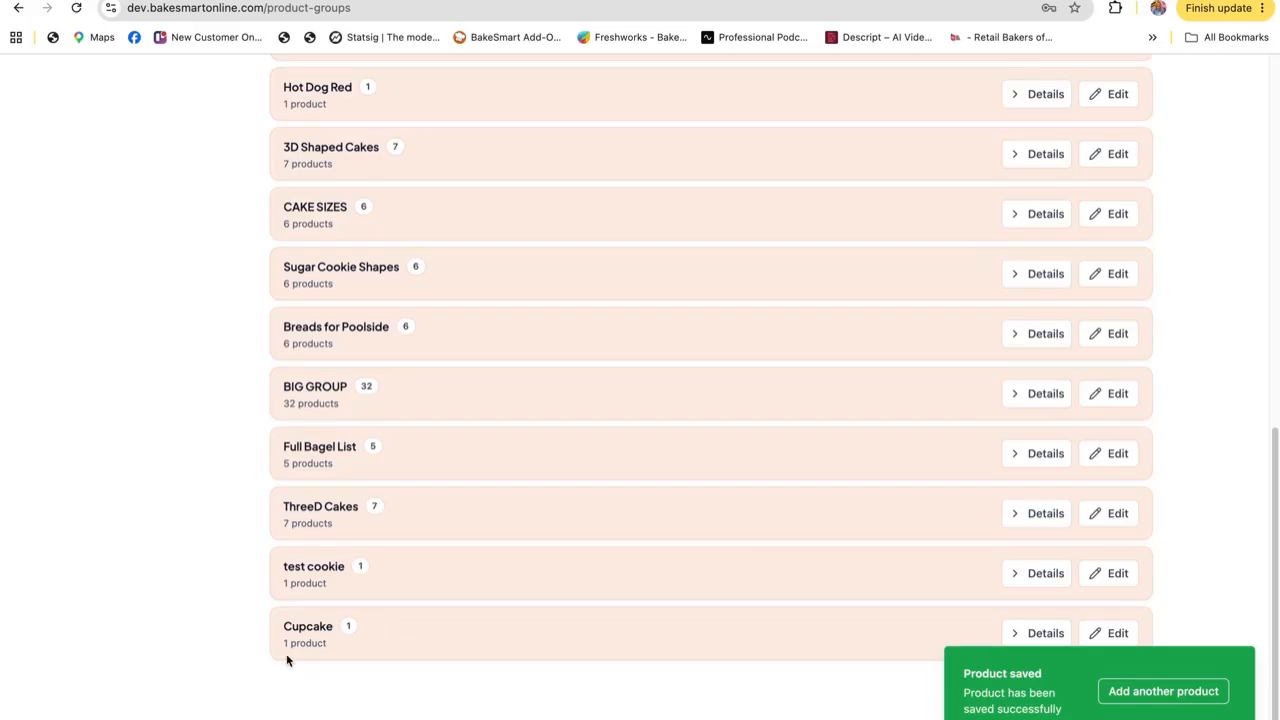
scroll(363, 672, up, 15)
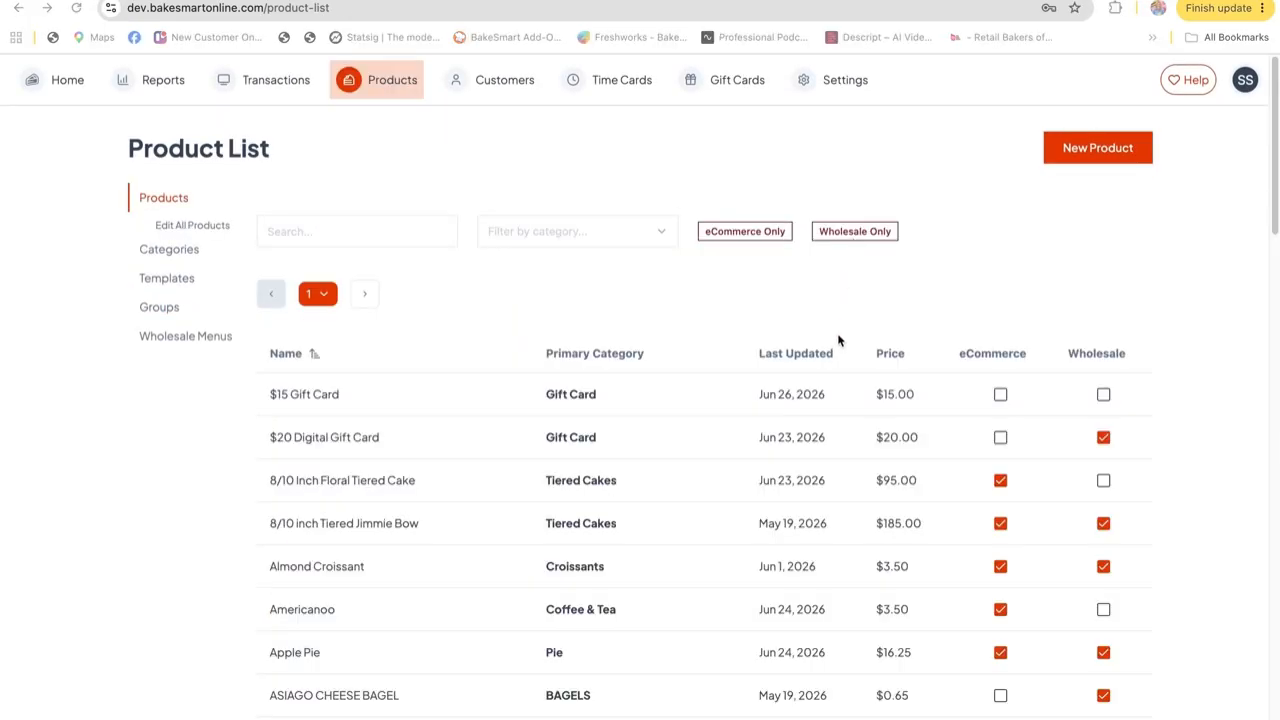
Step: Create a new product of type Product Bundle and name it "Custom Cupcake- 6 pack"
click(1095, 160)
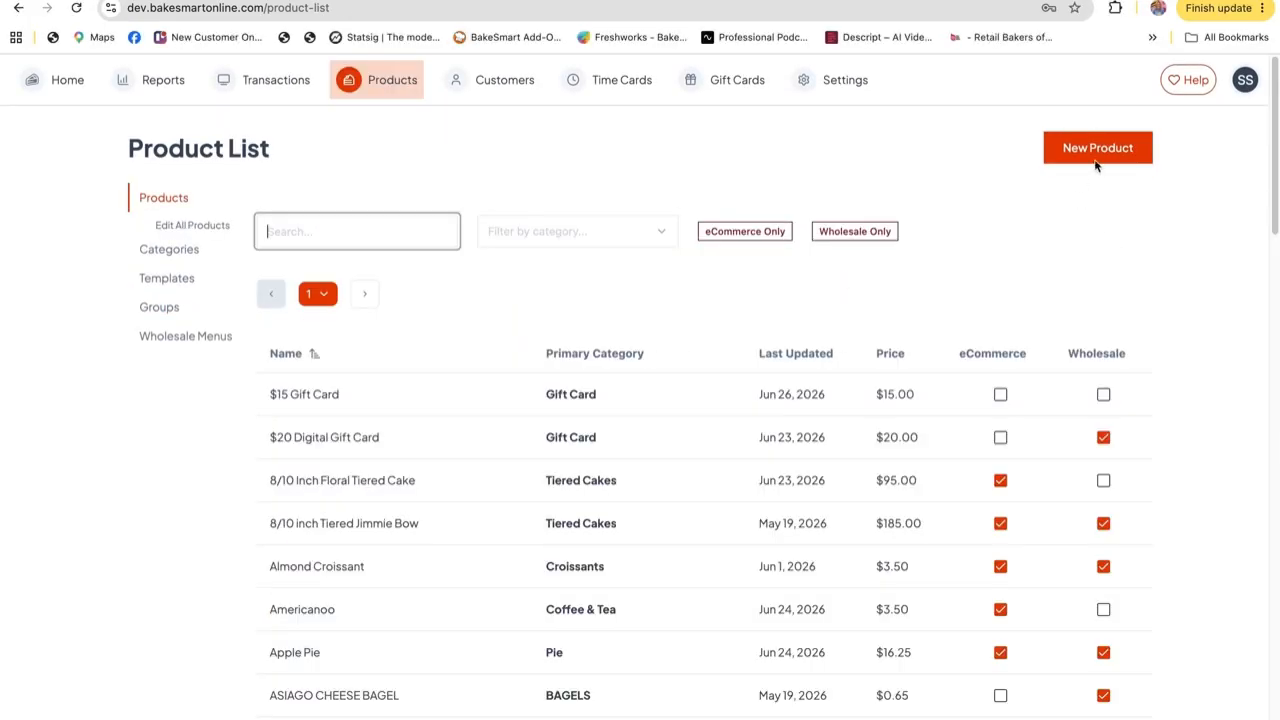
click(1096, 160)
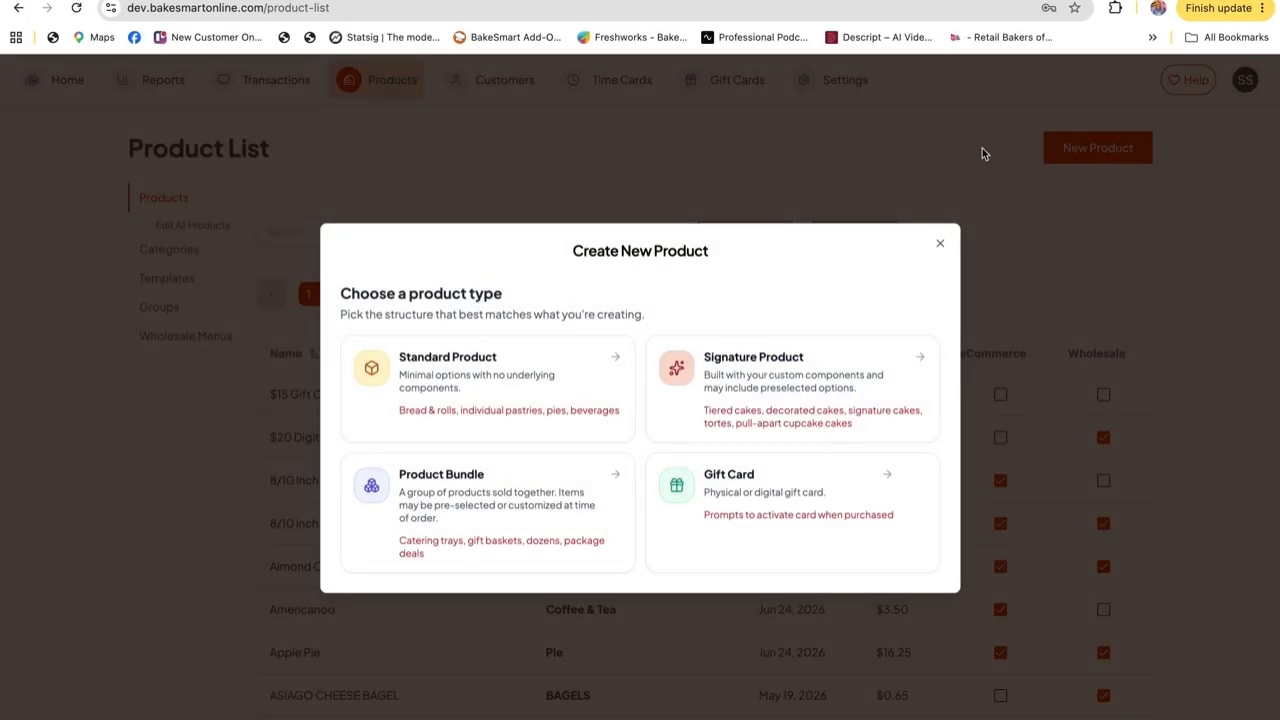
click(534, 512)
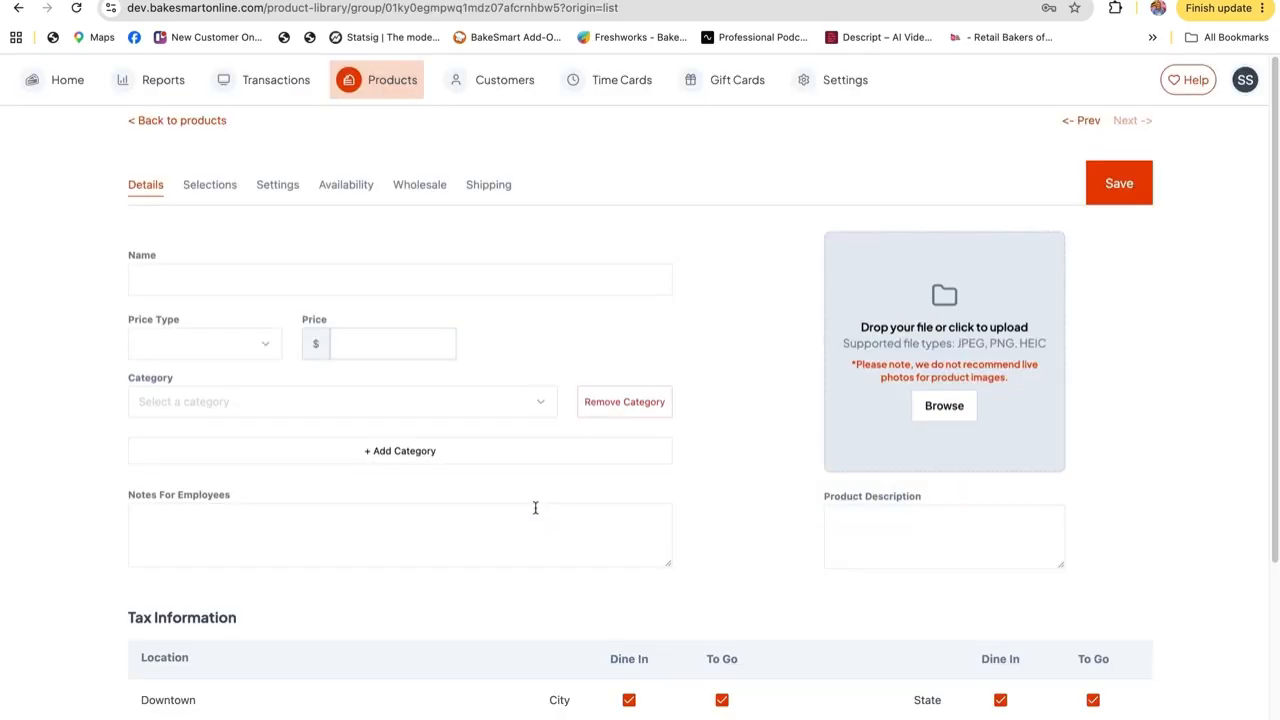
click(171, 277)
text(Custo)
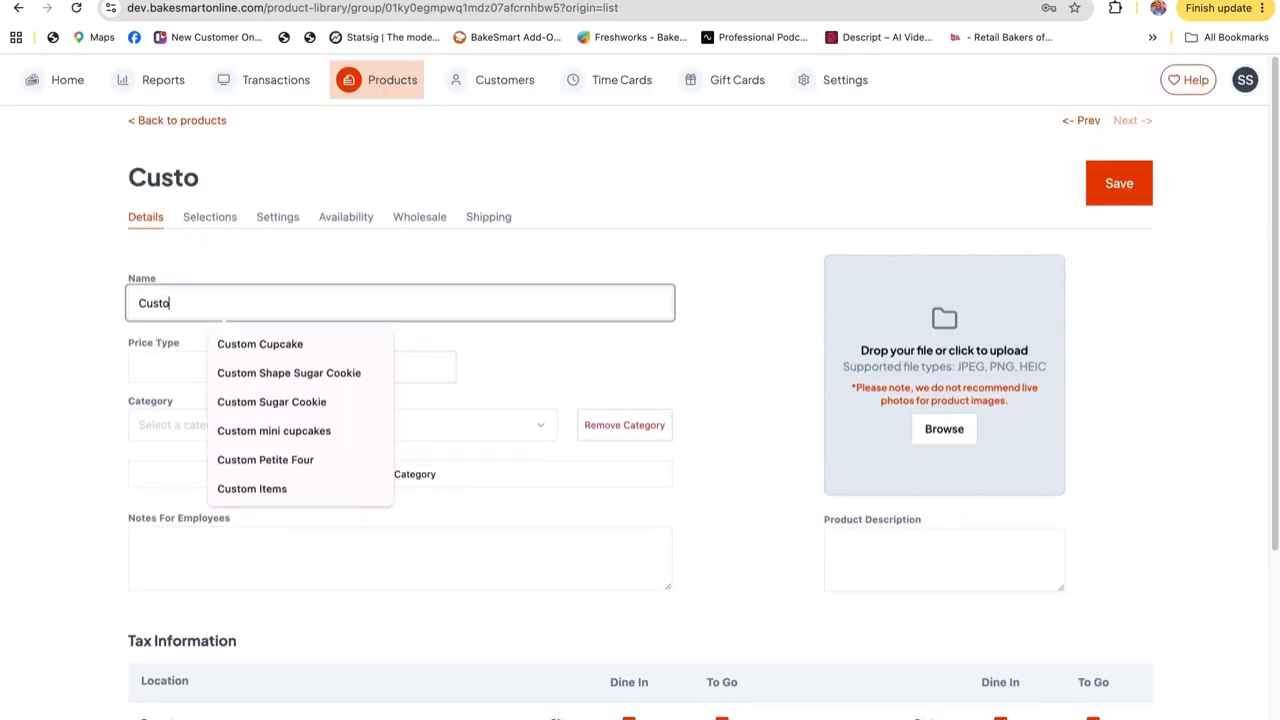
text(m Cupcake)
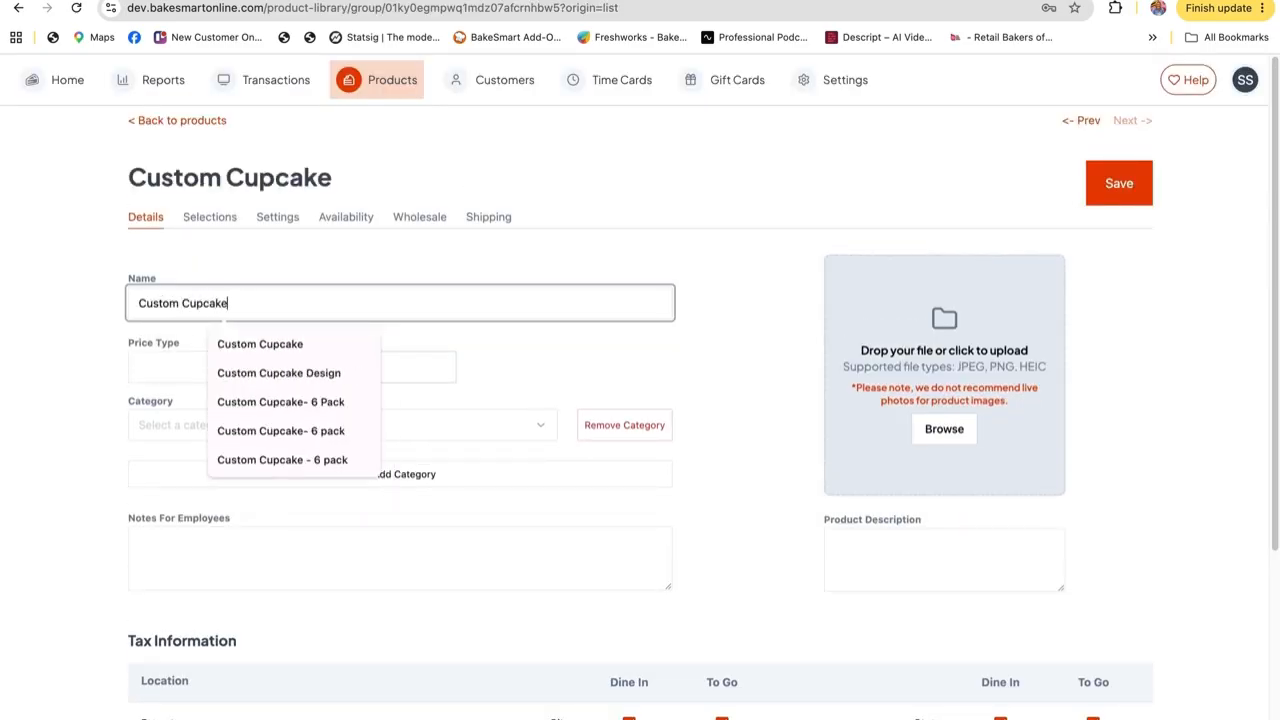
text(- 6 pack)
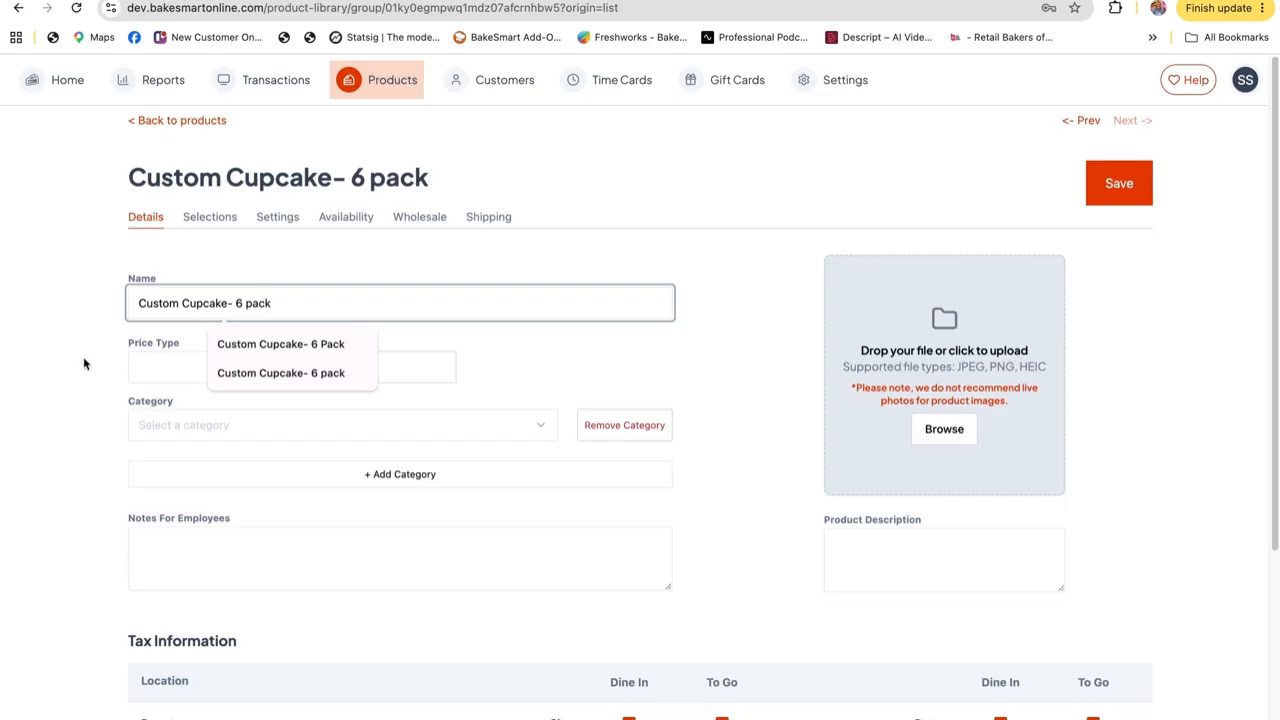
Step: Set the bundle's price type to Total Price Of Selected Products and its category to Cupcake Cakes
click(145, 370)
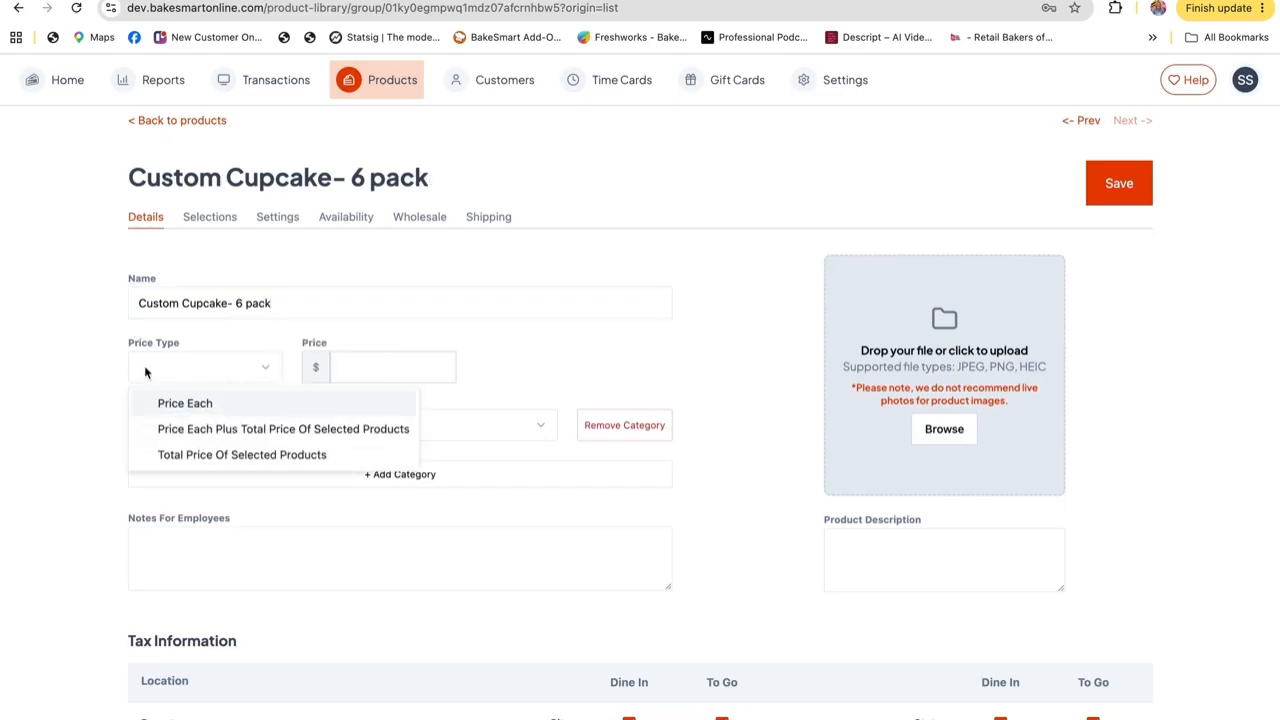
click(174, 456)
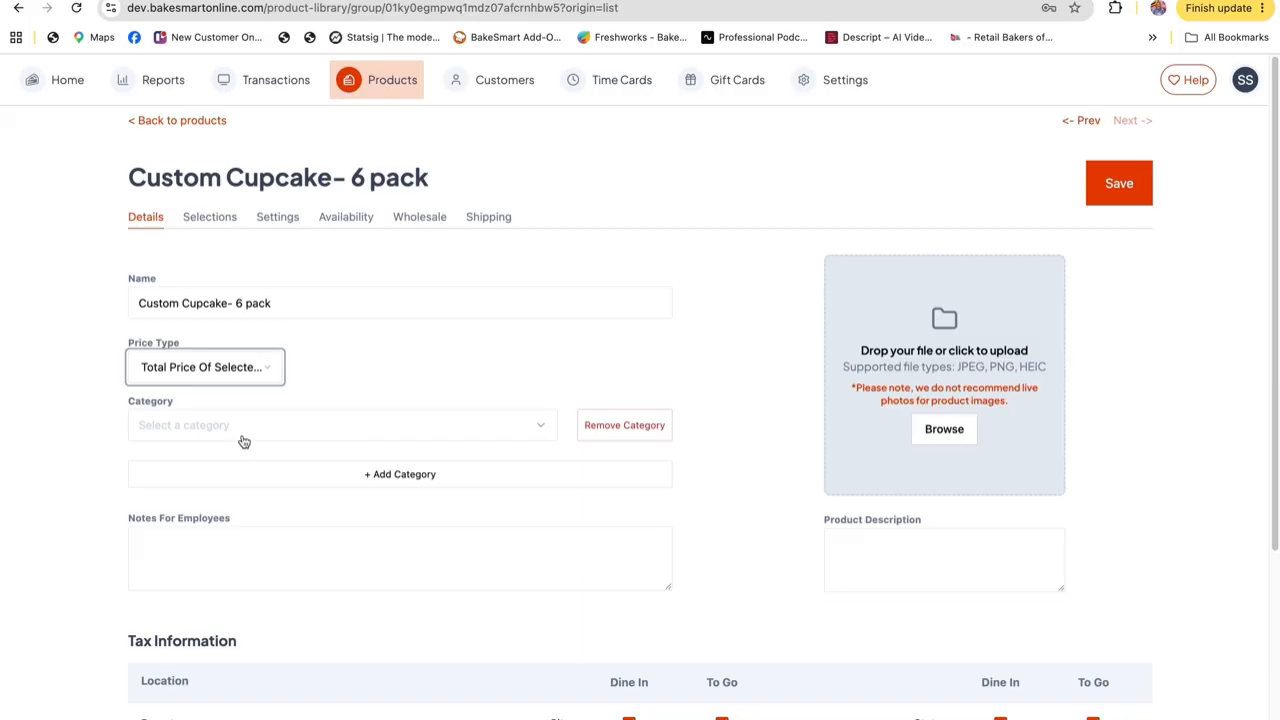
click(244, 430)
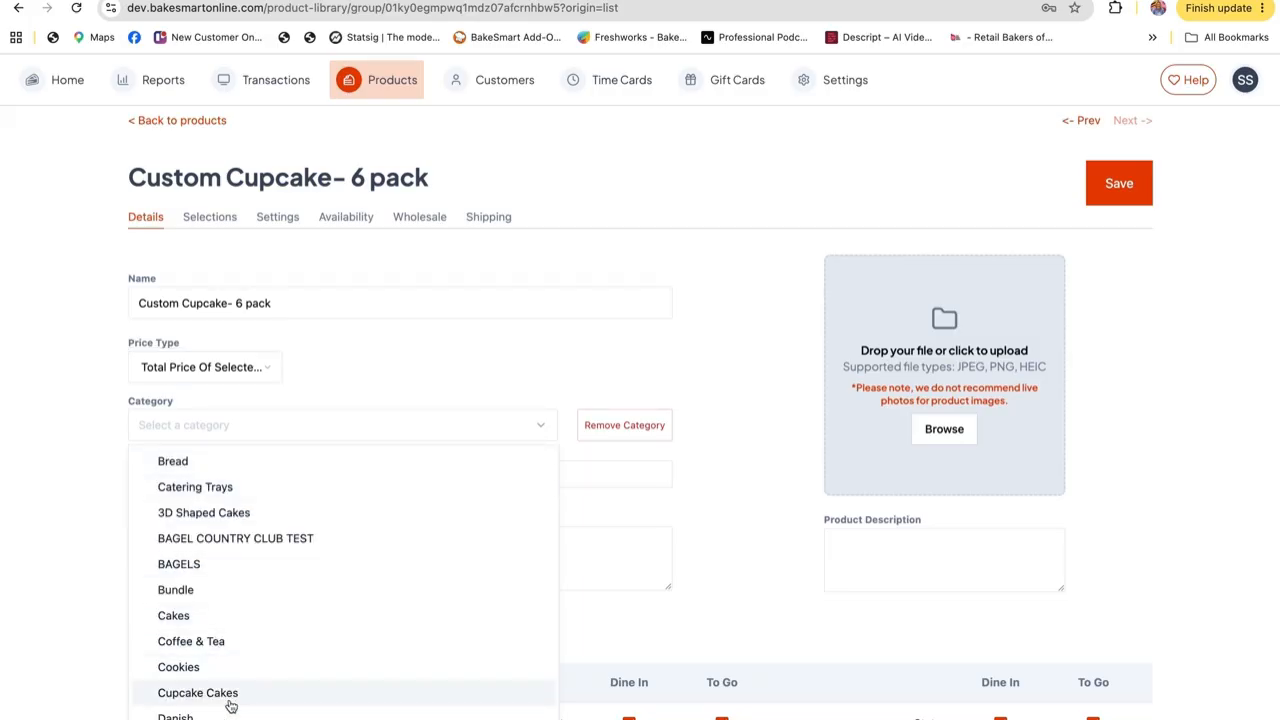
click(198, 693)
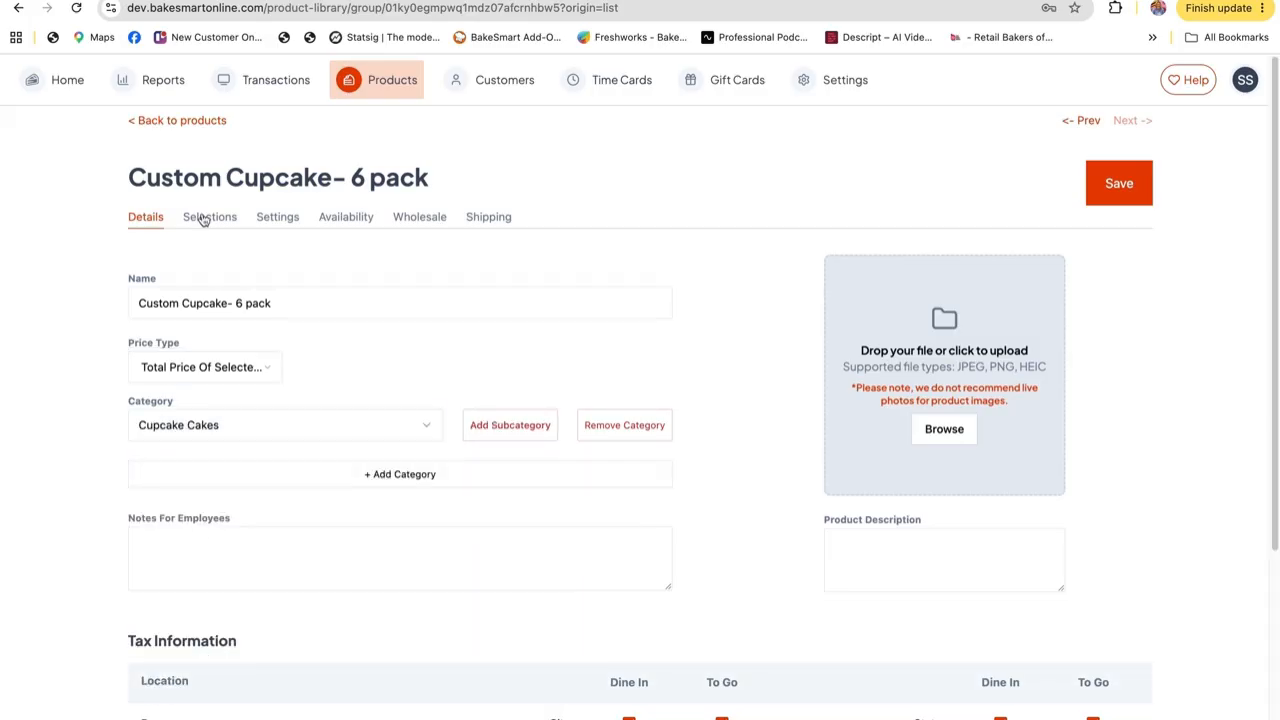
Step: Add the Cupcake group as a product selection of the bundle
click(205, 218)
click(1076, 298)
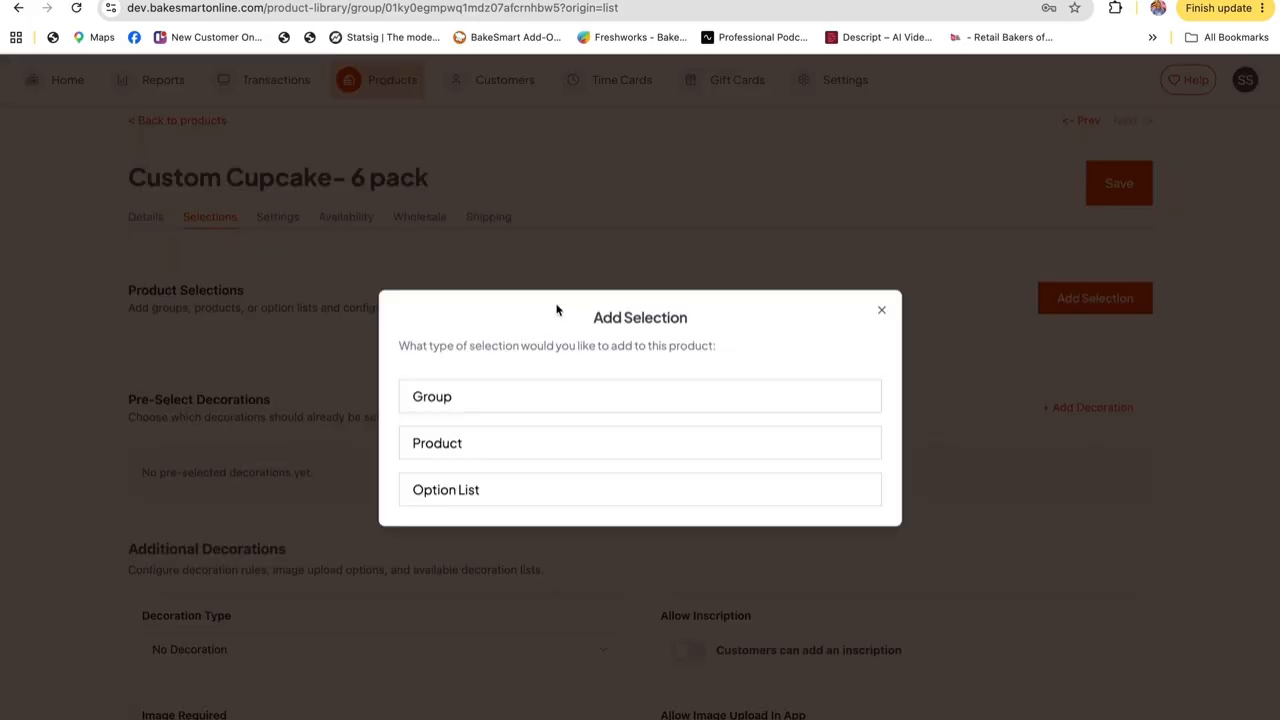
click(483, 405)
scroll(574, 560, down, 5)
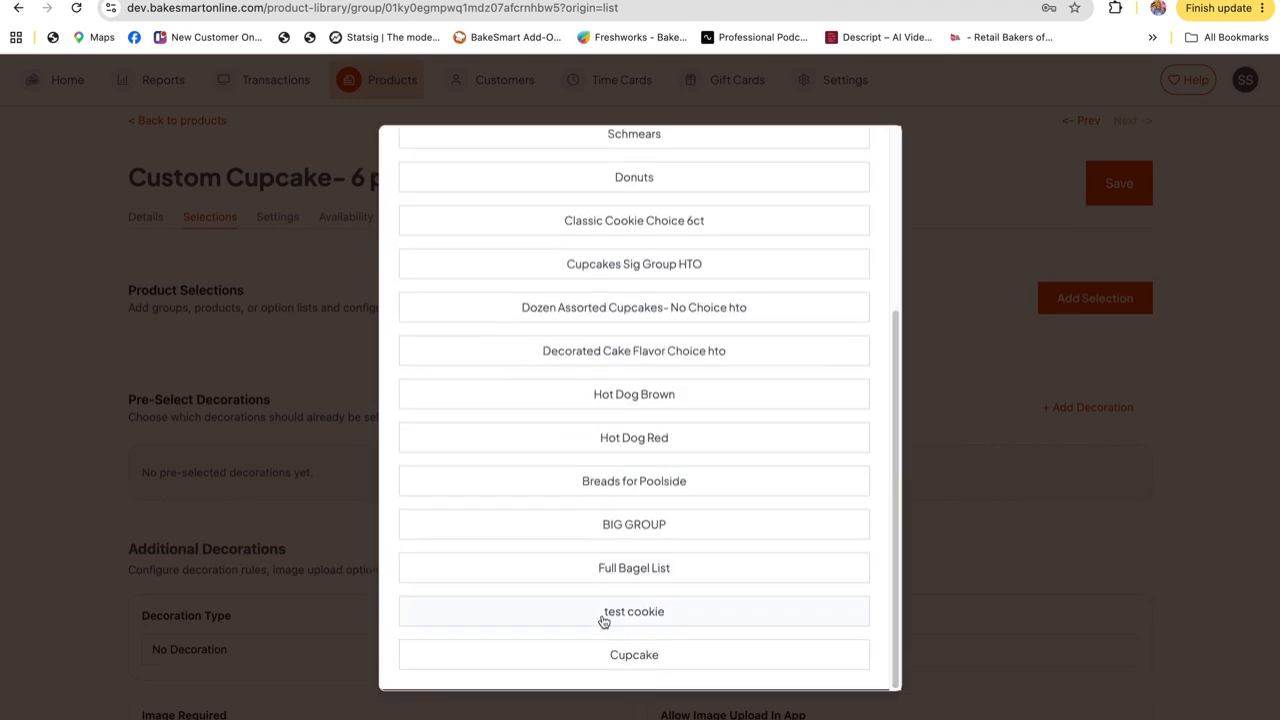
click(611, 666)
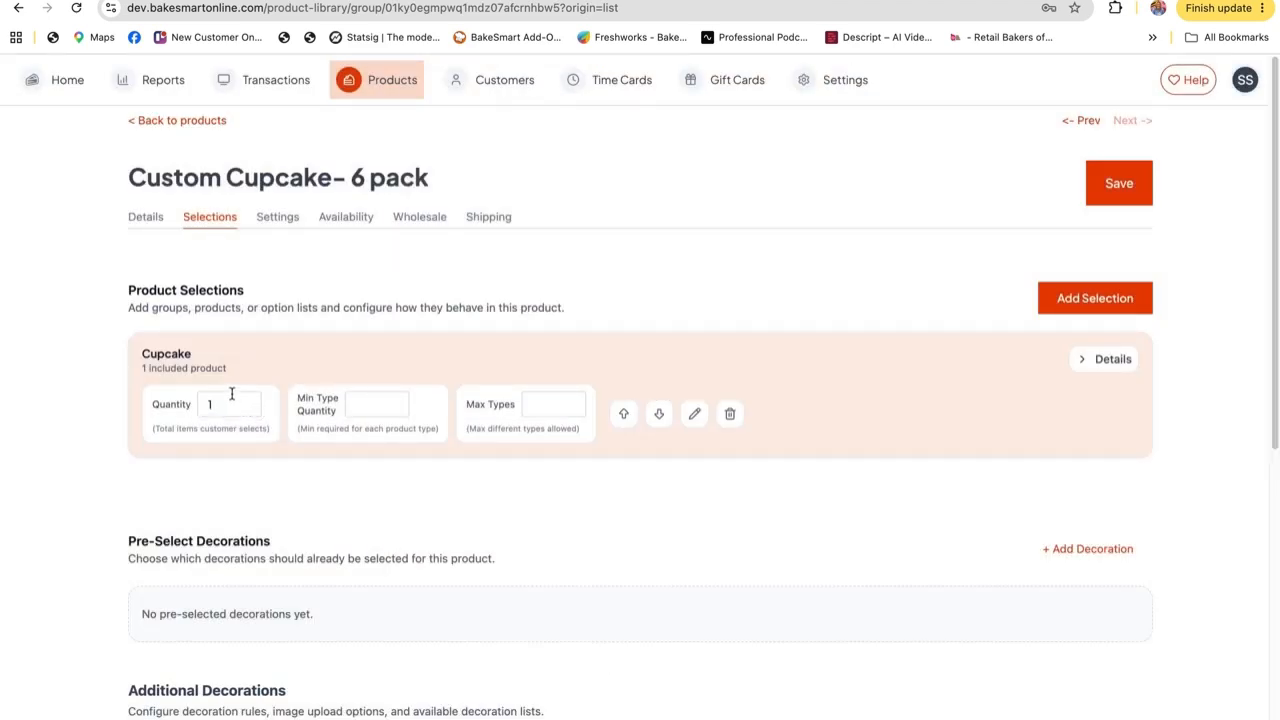
Step: Set the Cupcake selection to quantity 6, minimum type quantity 3 and maximum types 2
click(214, 404)
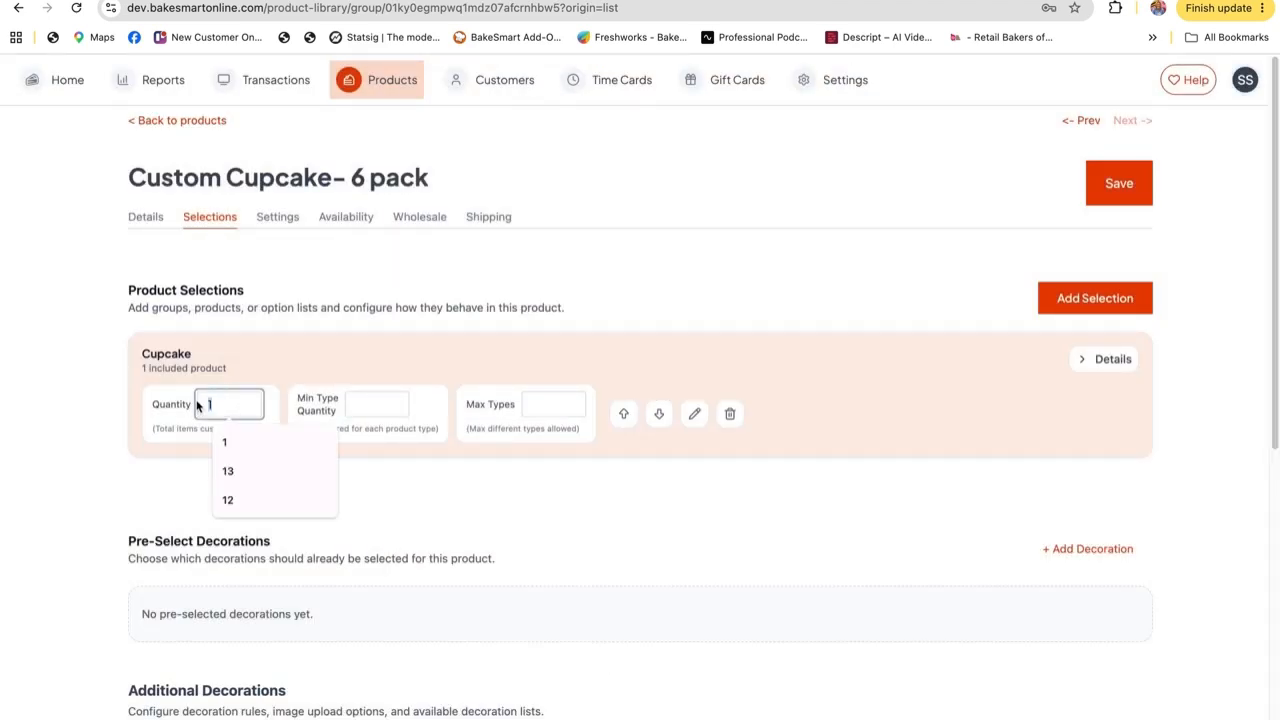
text(6)
click(364, 406)
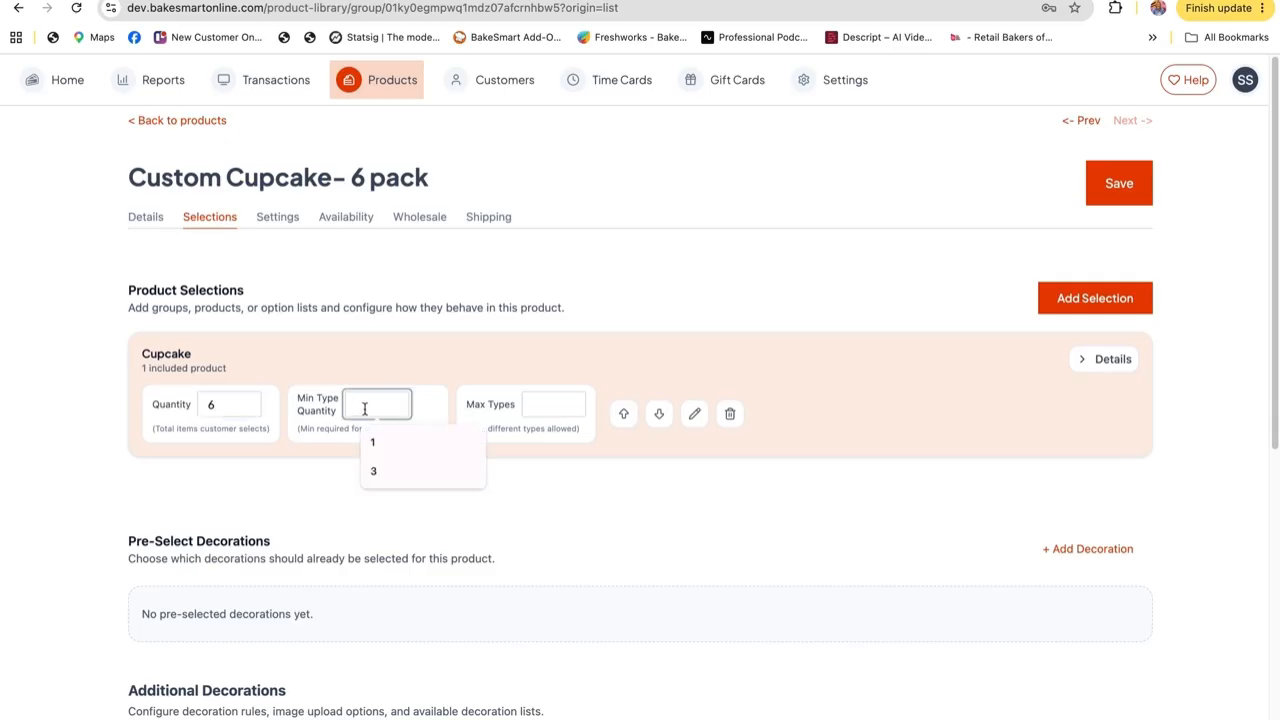
text(3)
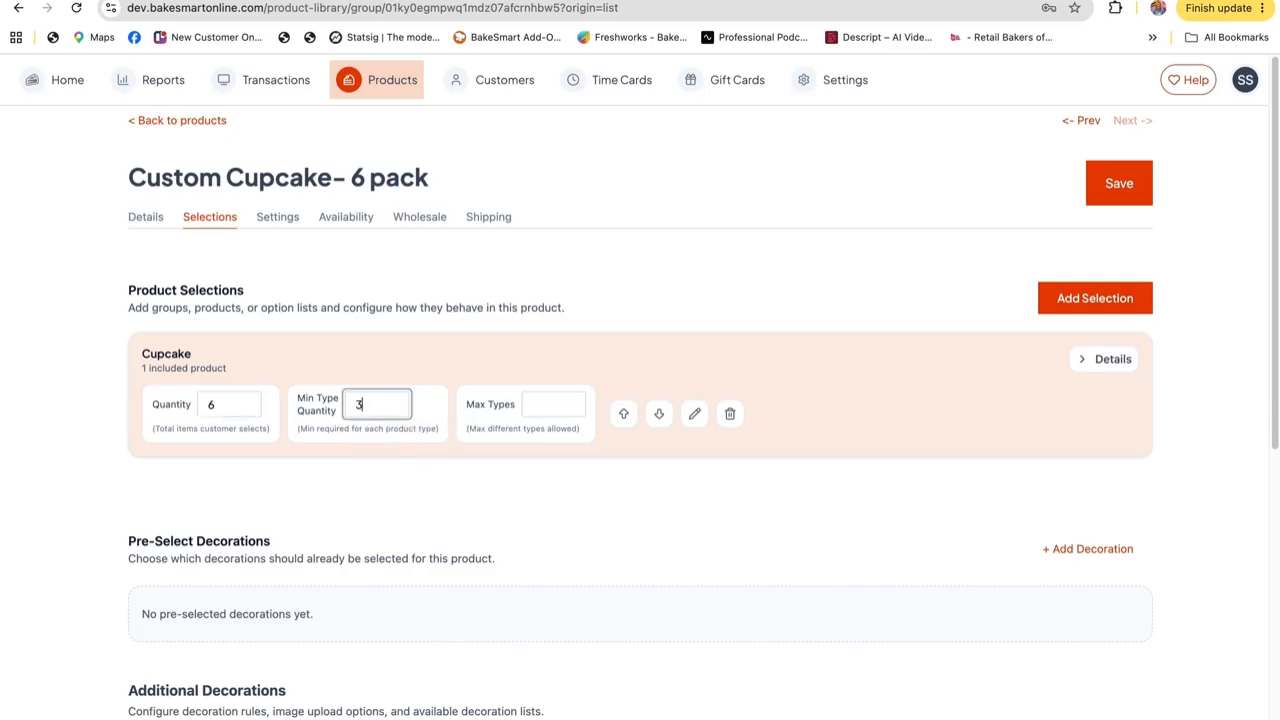
click(560, 406)
text(2)
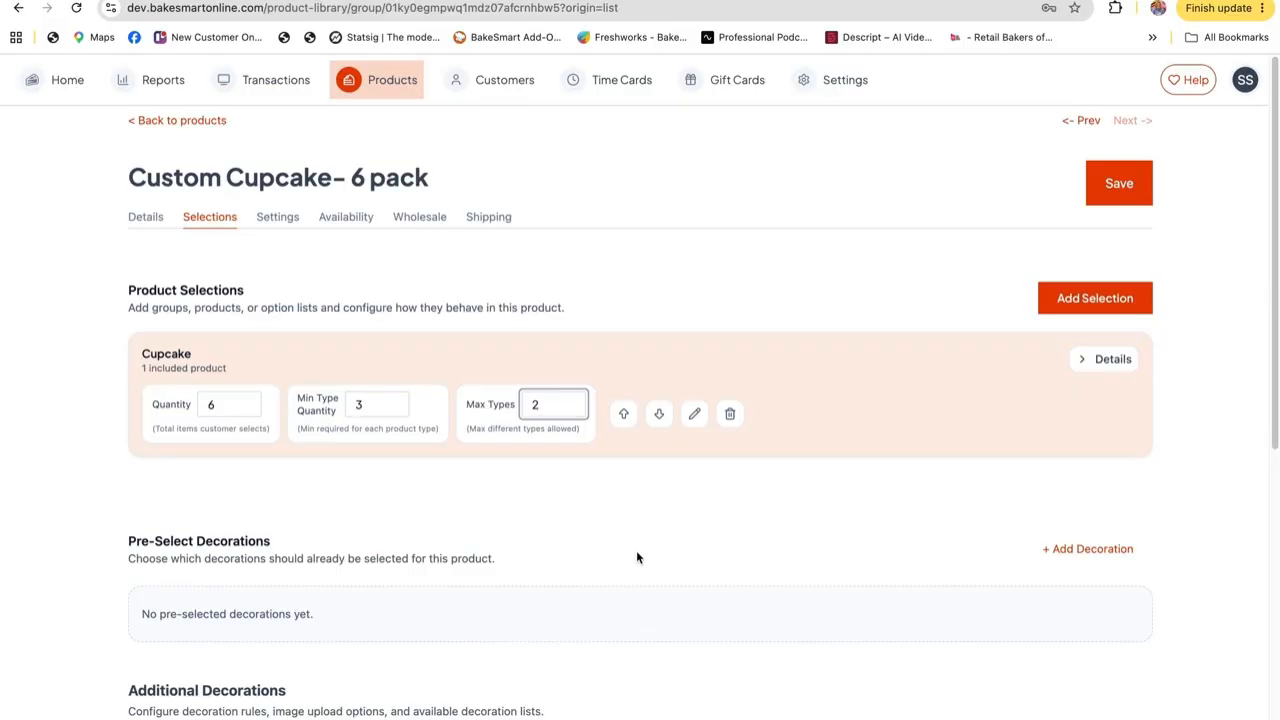
Step: Set the additional decoration type to Selected Decoration List(s) Only and add the Cupcakes Deco list
scroll(637, 557, down, 3)
click(510, 510)
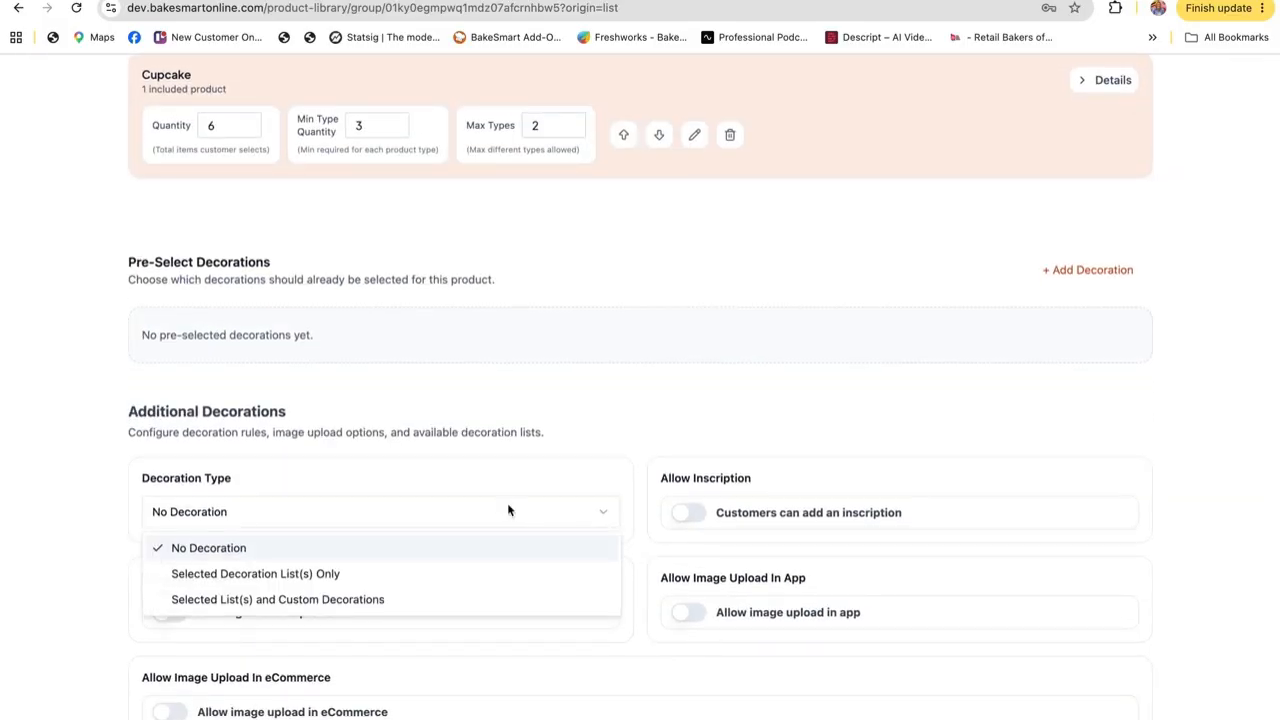
click(388, 574)
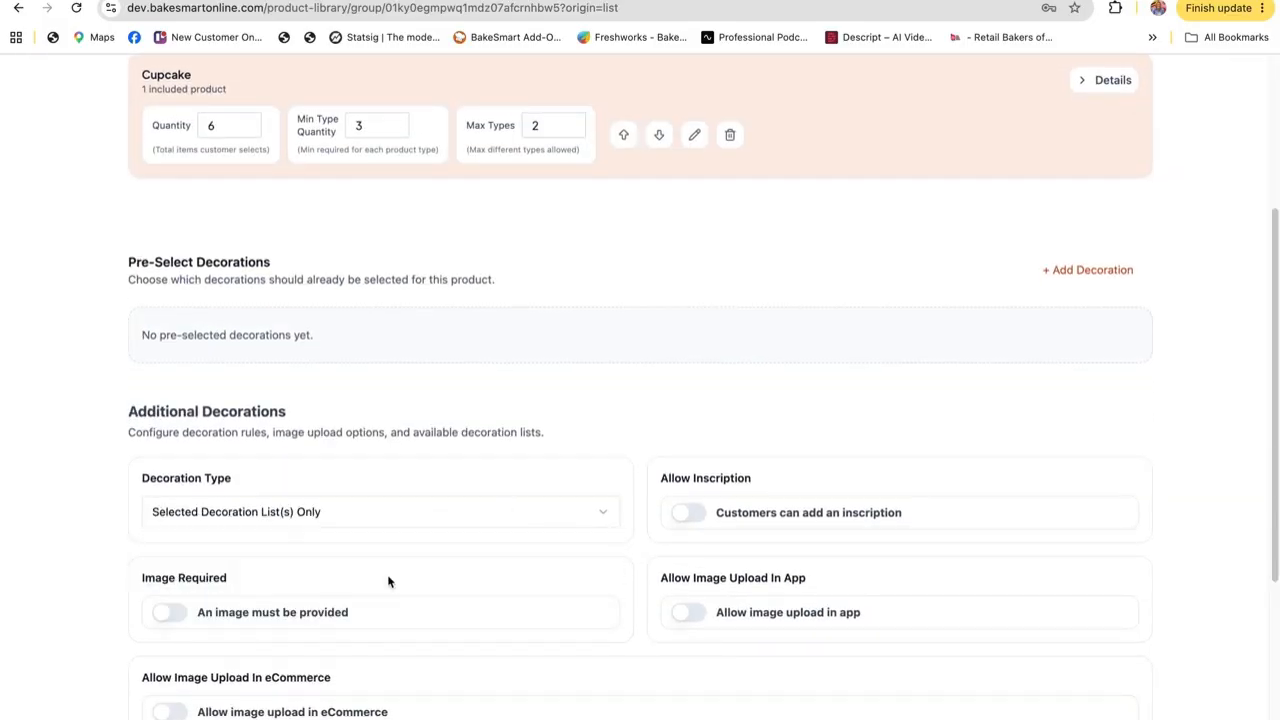
scroll(387, 574, down, 3)
click(1049, 487)
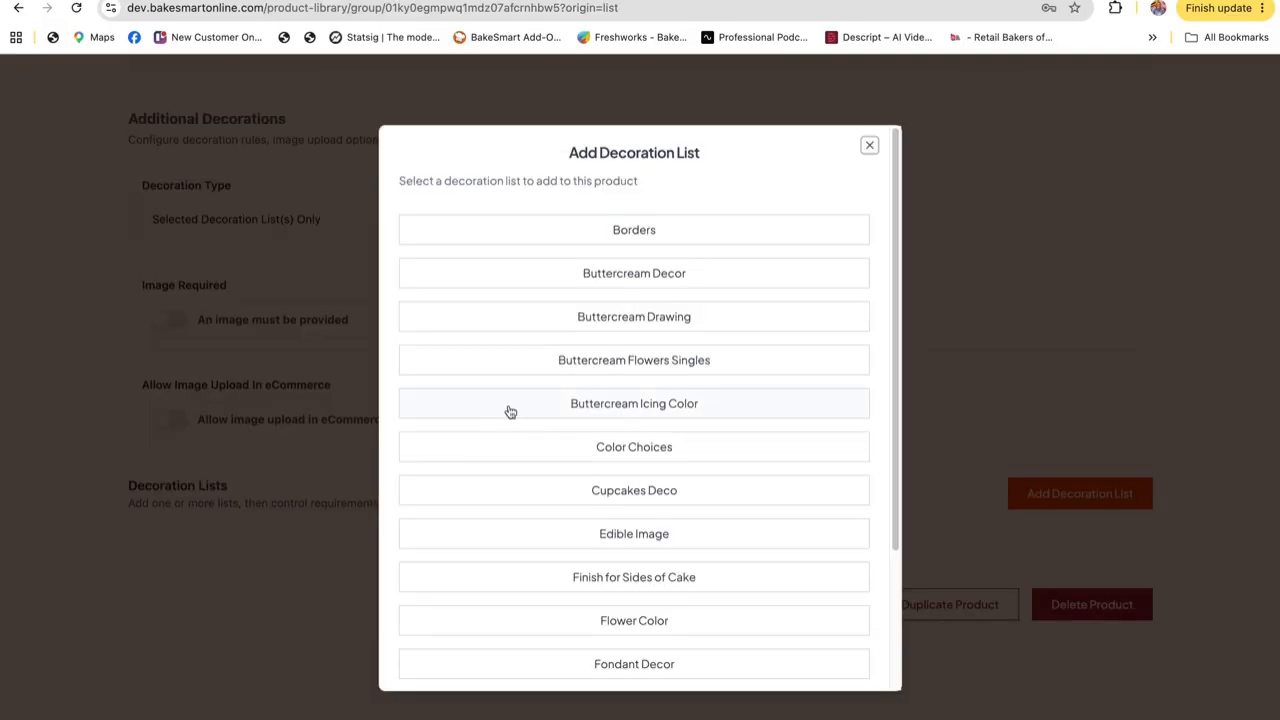
click(667, 490)
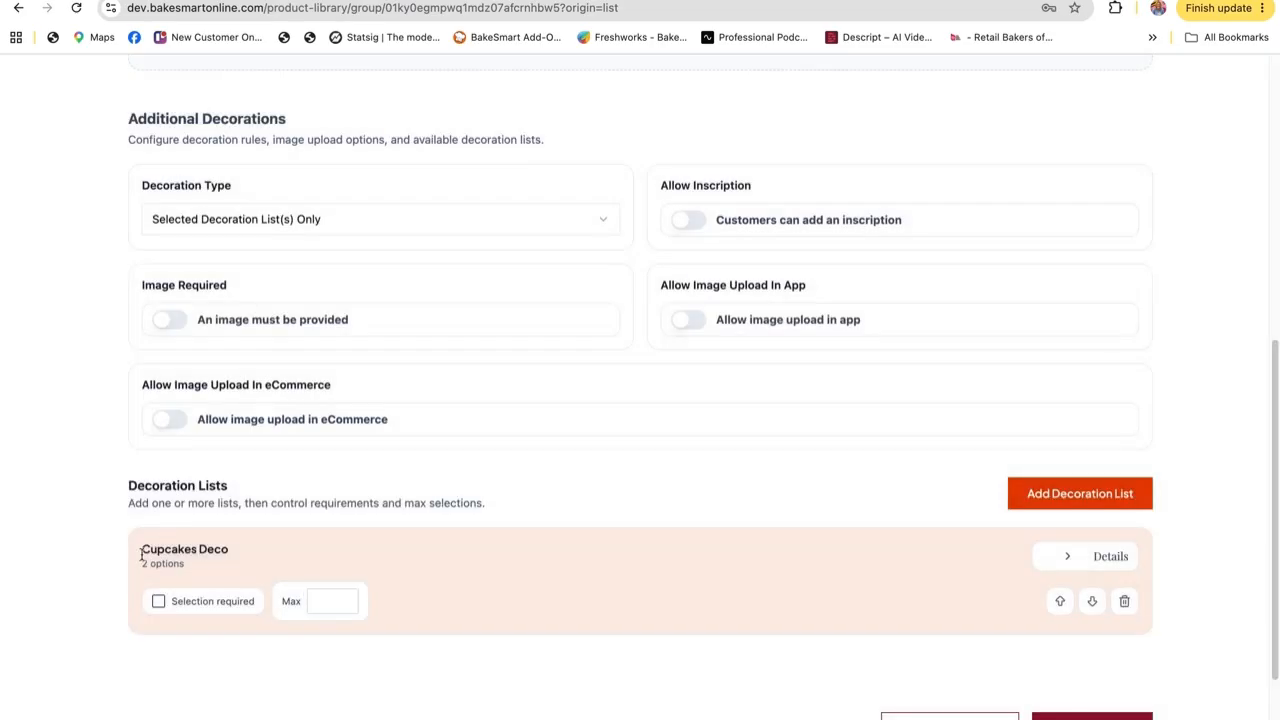
Step: Make a selection from the Cupcakes Deco list required with a maximum of 1, and show the list's options
click(158, 602)
click(333, 601)
click(1078, 556)
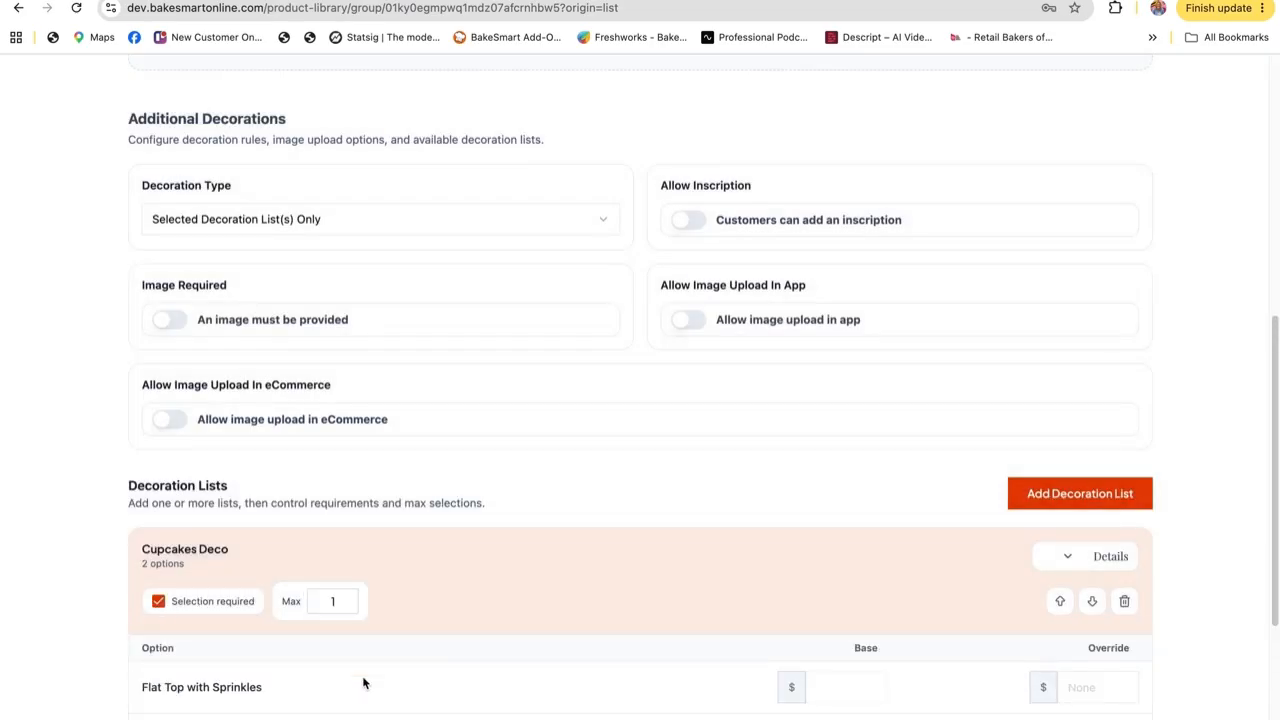
scroll(348, 682, down, 3)
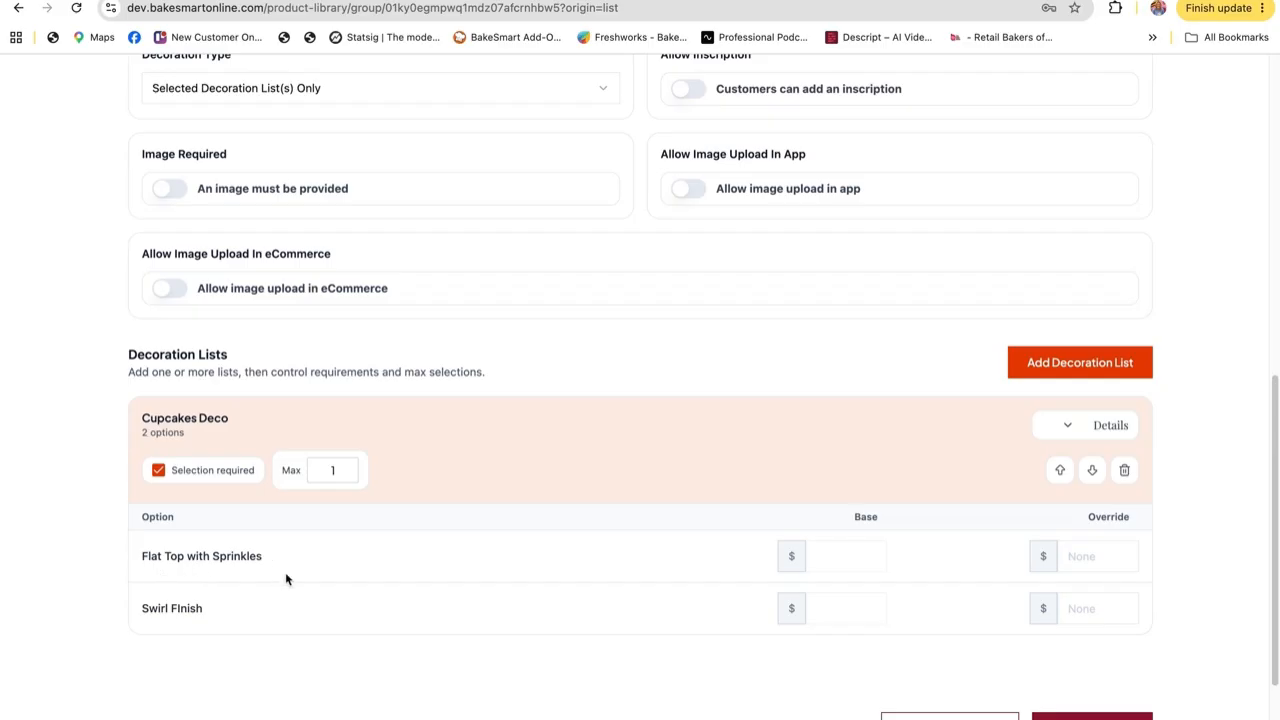
Step: Add the Color Choices decoration list as a required selection with a maximum of 2, and save the product
click(1070, 364)
click(655, 448)
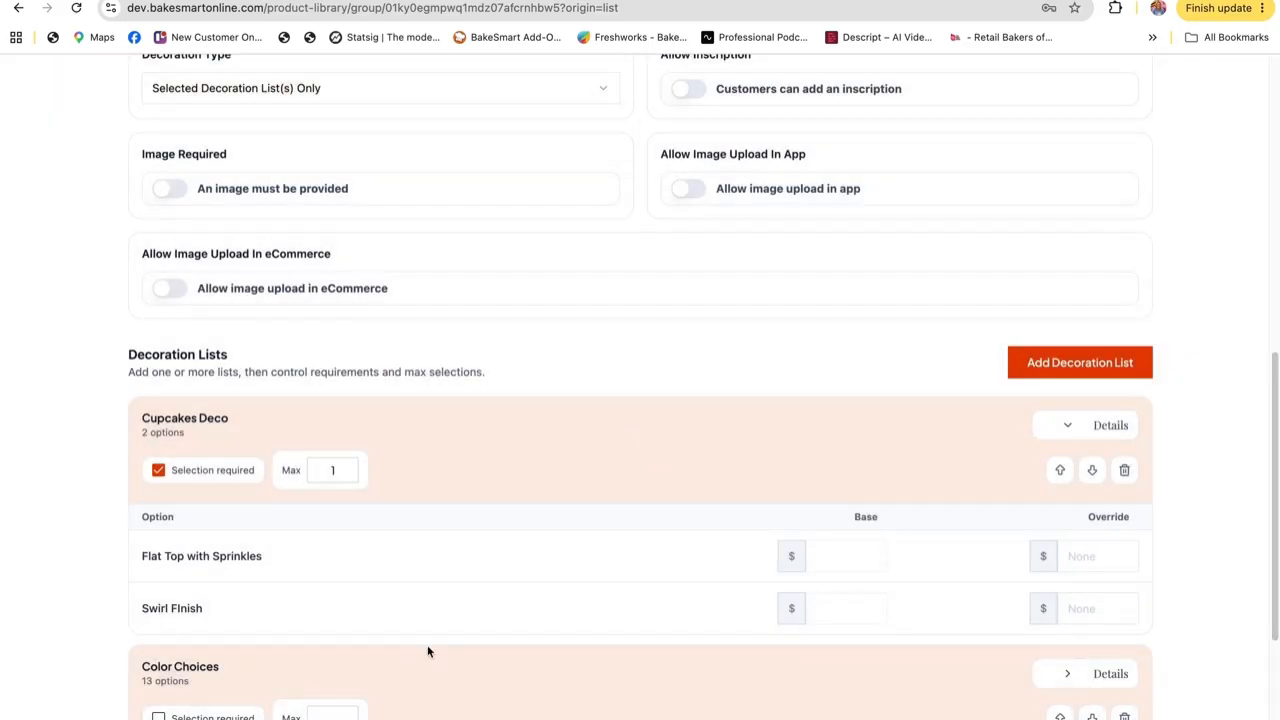
scroll(429, 651, down, 4)
click(158, 511)
click(314, 511)
text(2)
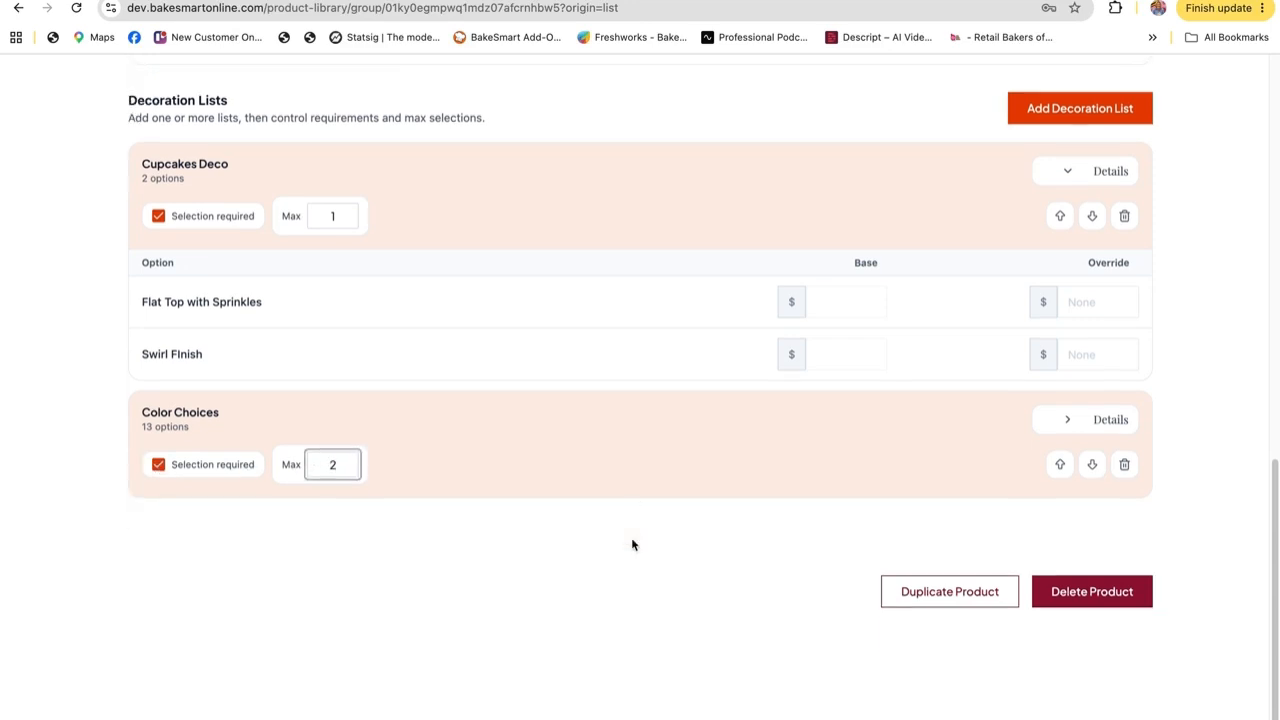
scroll(631, 537, up, 10)
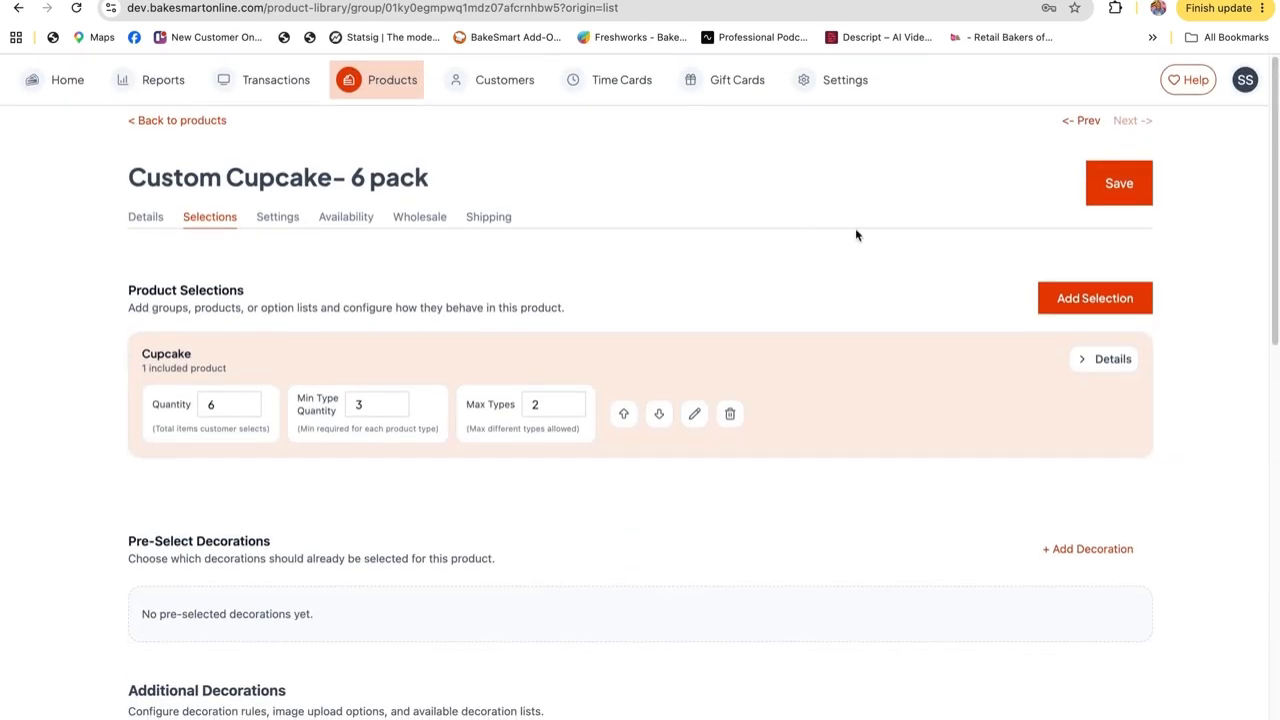
click(1115, 200)
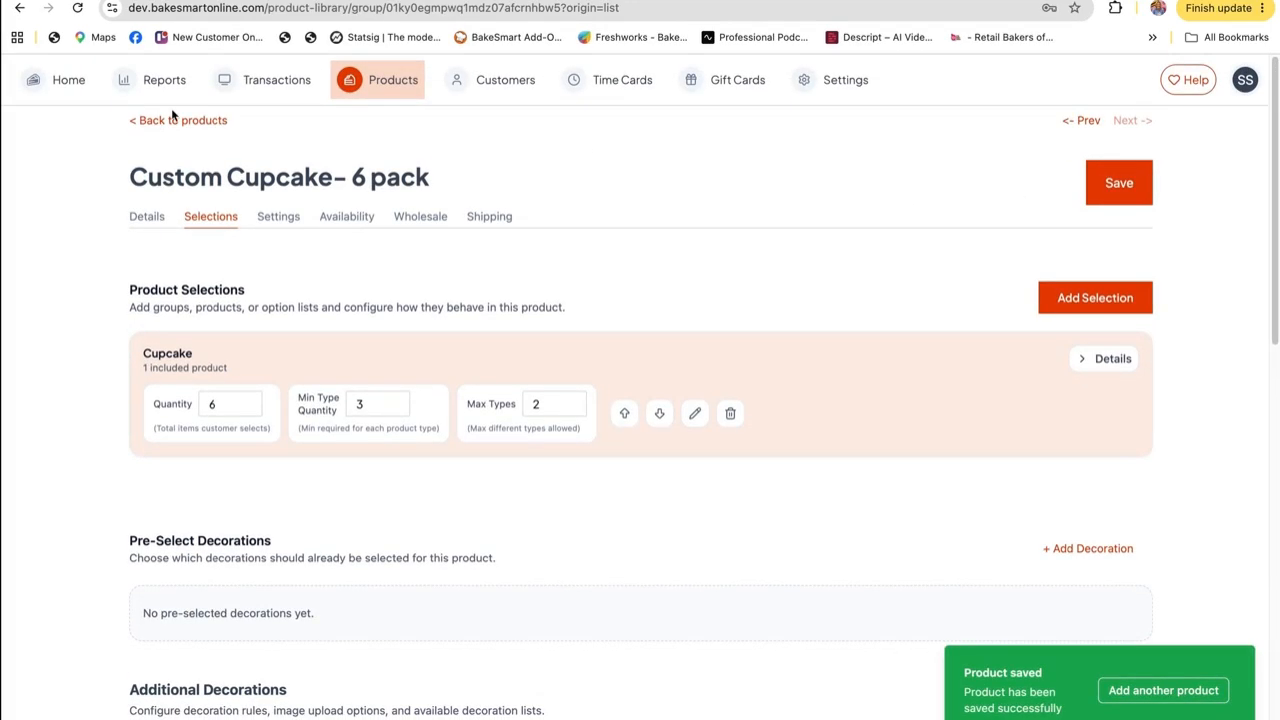
Step: Start a new order for pickup at Downtown on July 25, 2026, from 6:00 to 7:00 PM
click(274, 82)
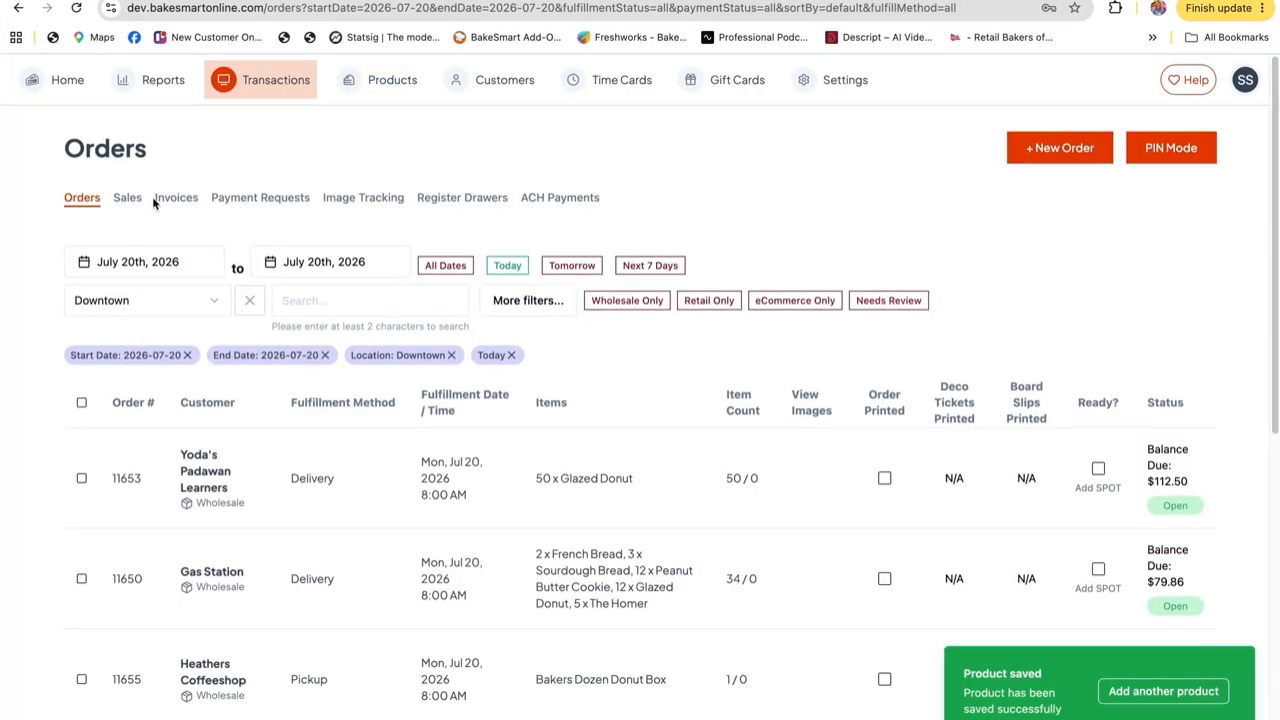
click(1059, 148)
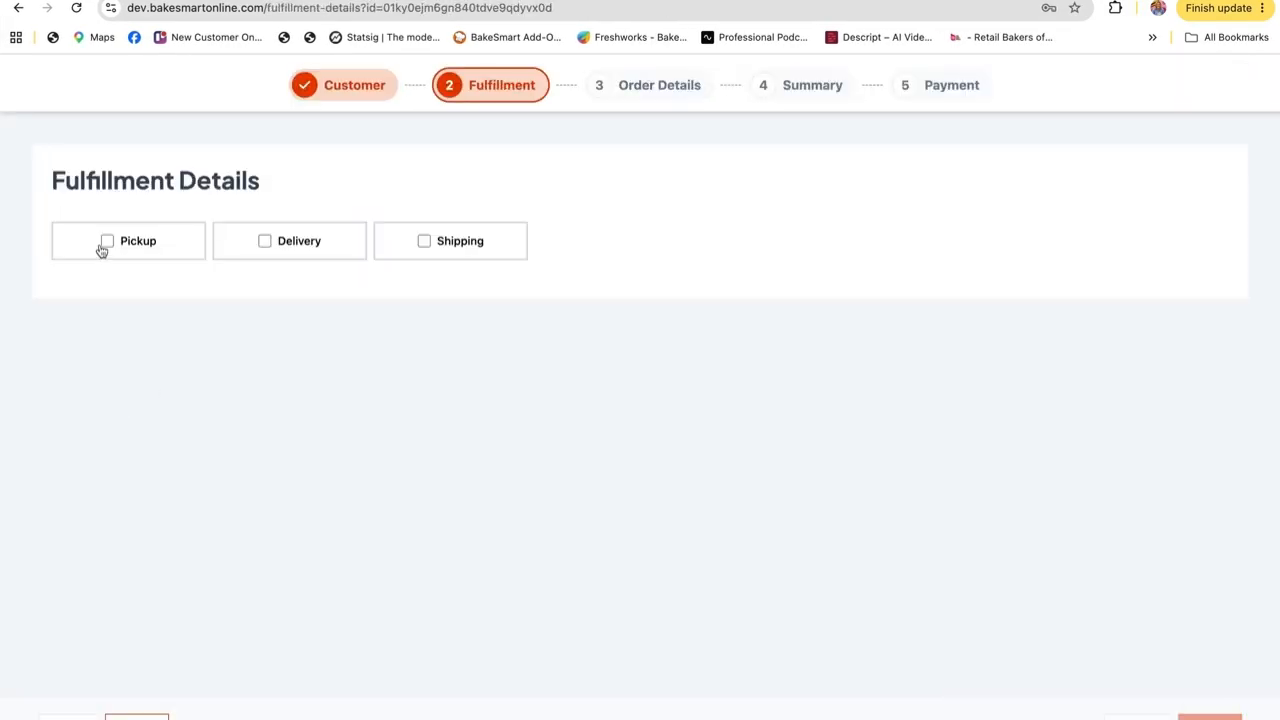
click(102, 249)
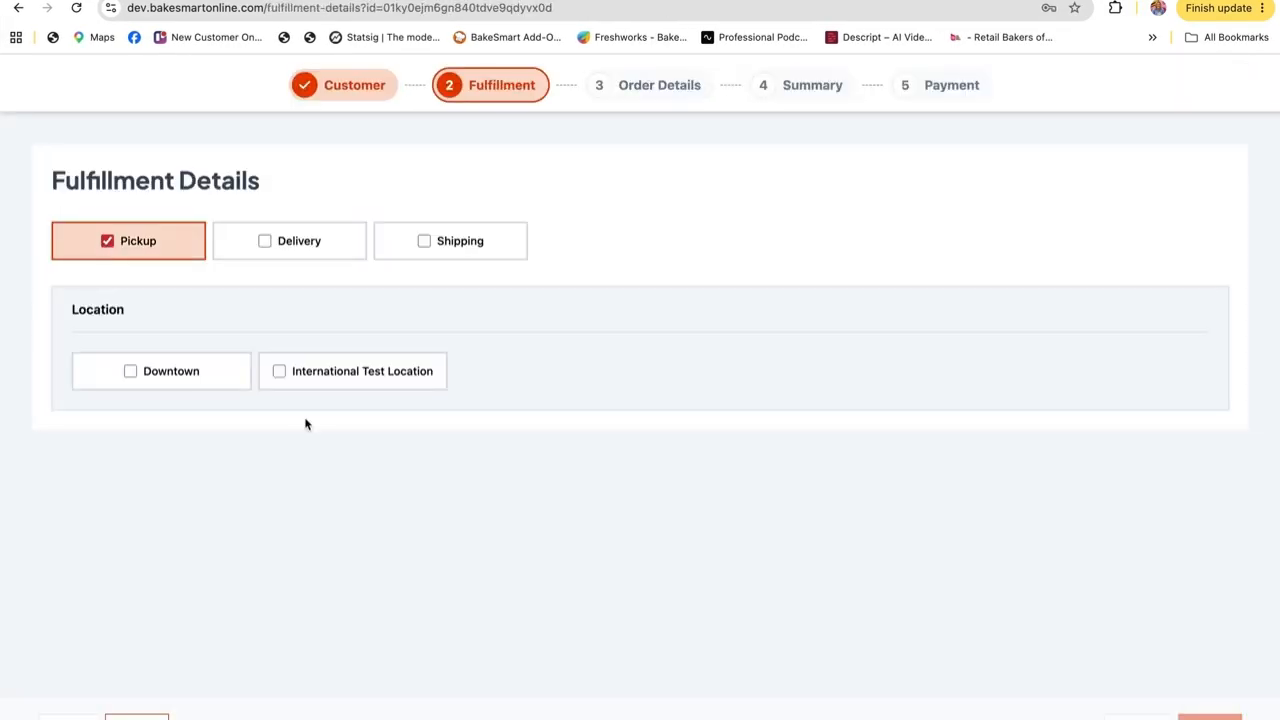
click(201, 384)
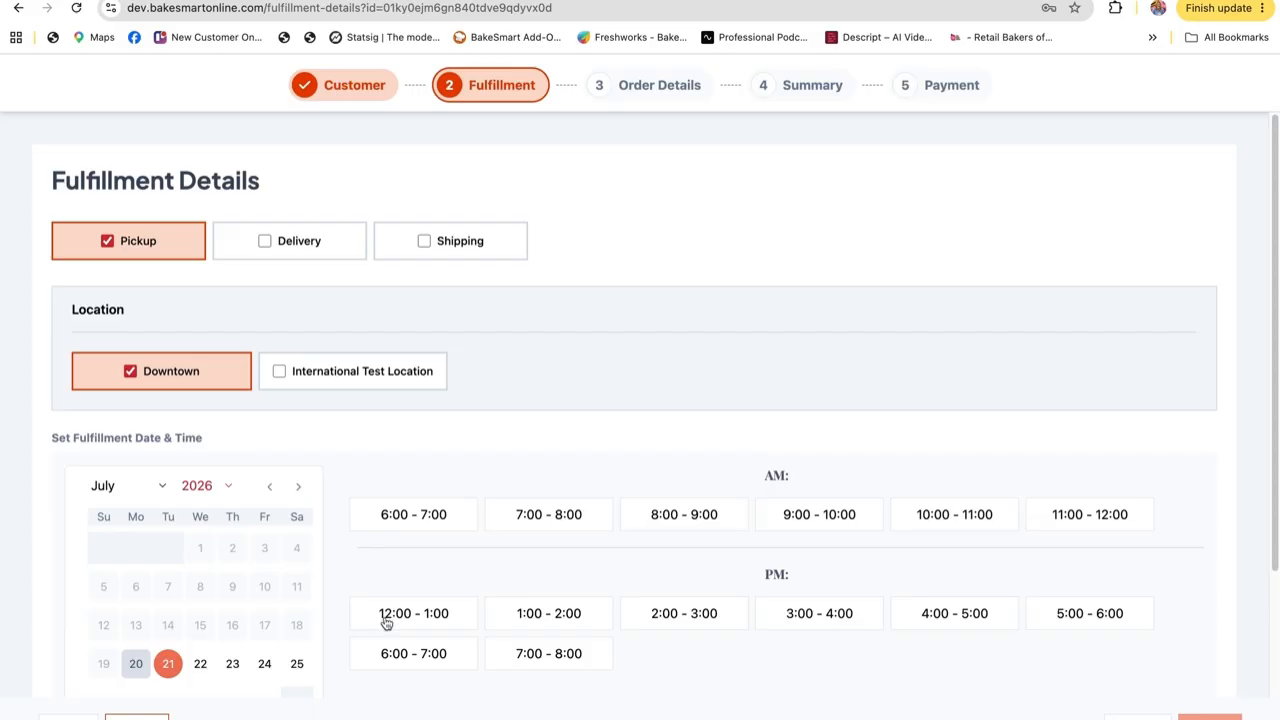
click(427, 664)
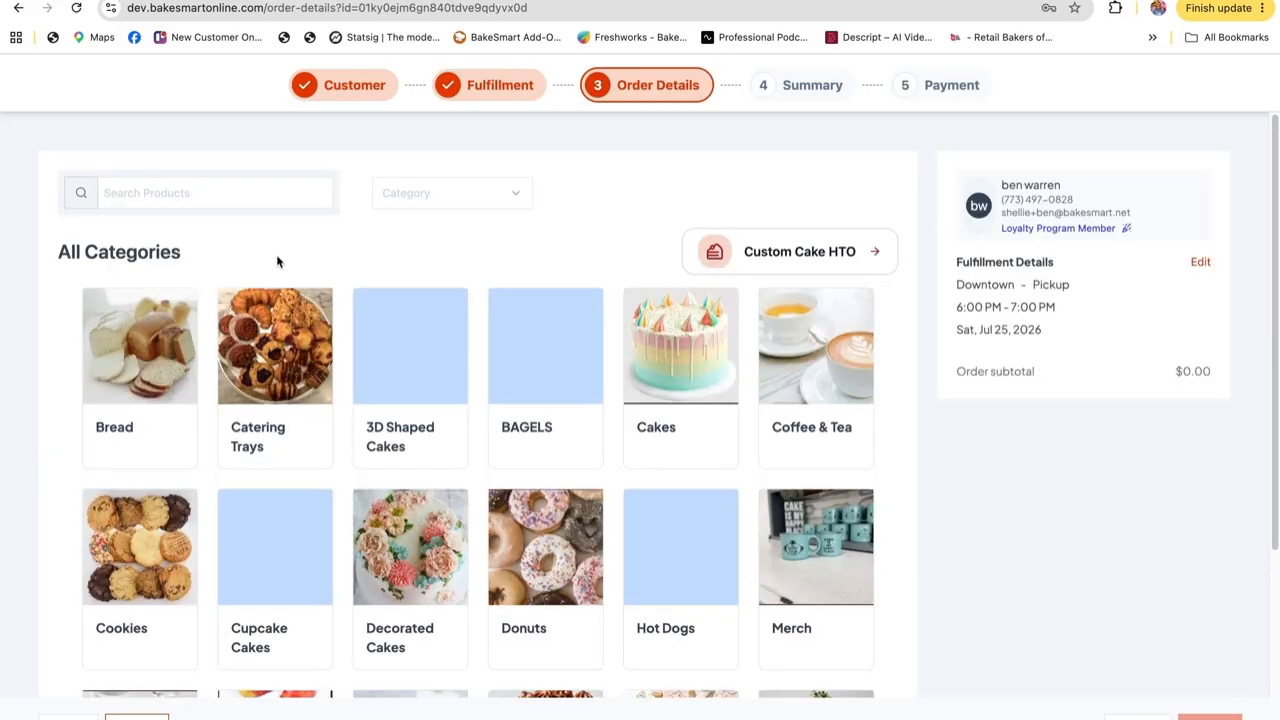
Step: Open the Custom Cupcake- 6 pack product from the Cupcake Cakes category and show its Customer's Choice and decoration options
click(275, 591)
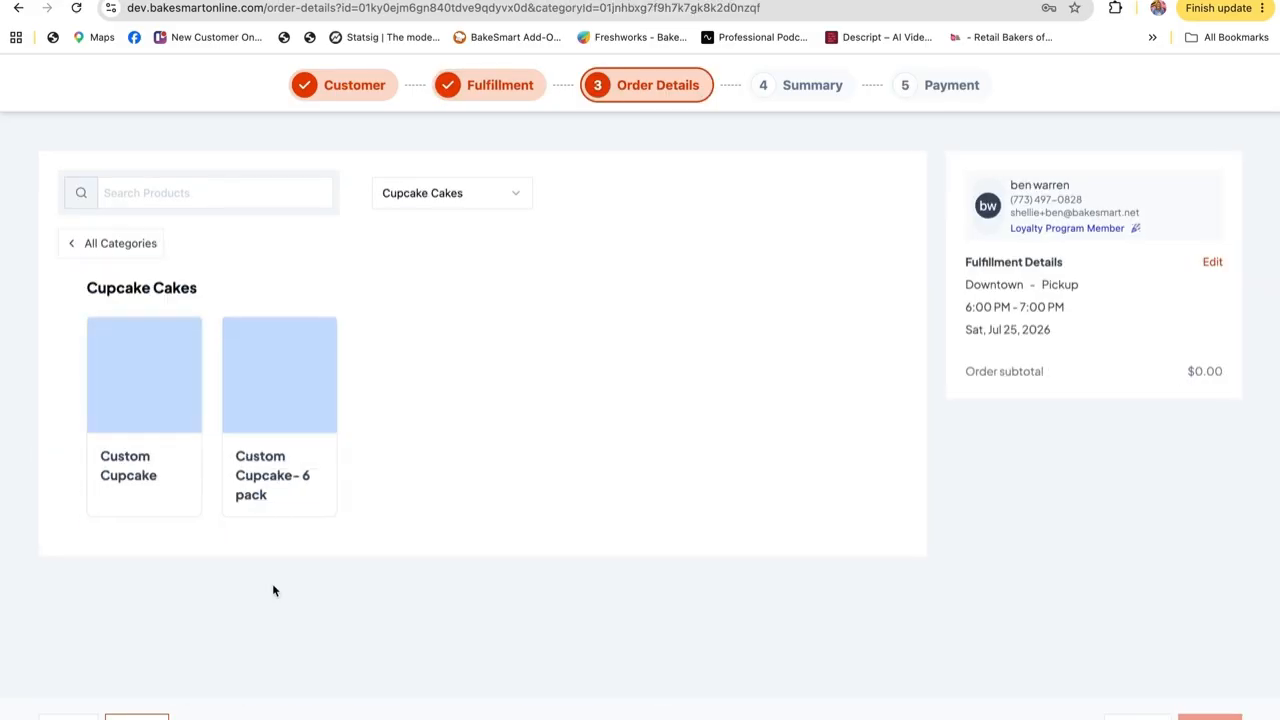
click(276, 392)
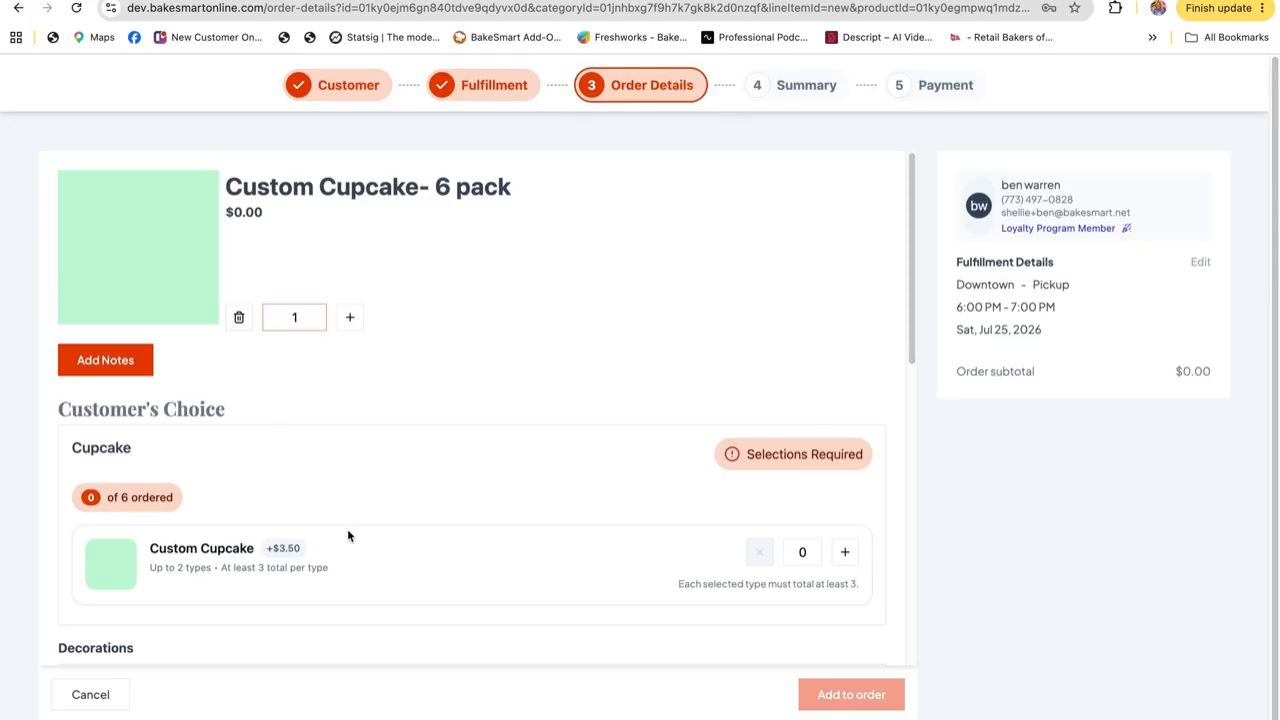
scroll(330, 505, down, 1)
scroll(416, 291, up, 1)
scroll(458, 427, down, 1)
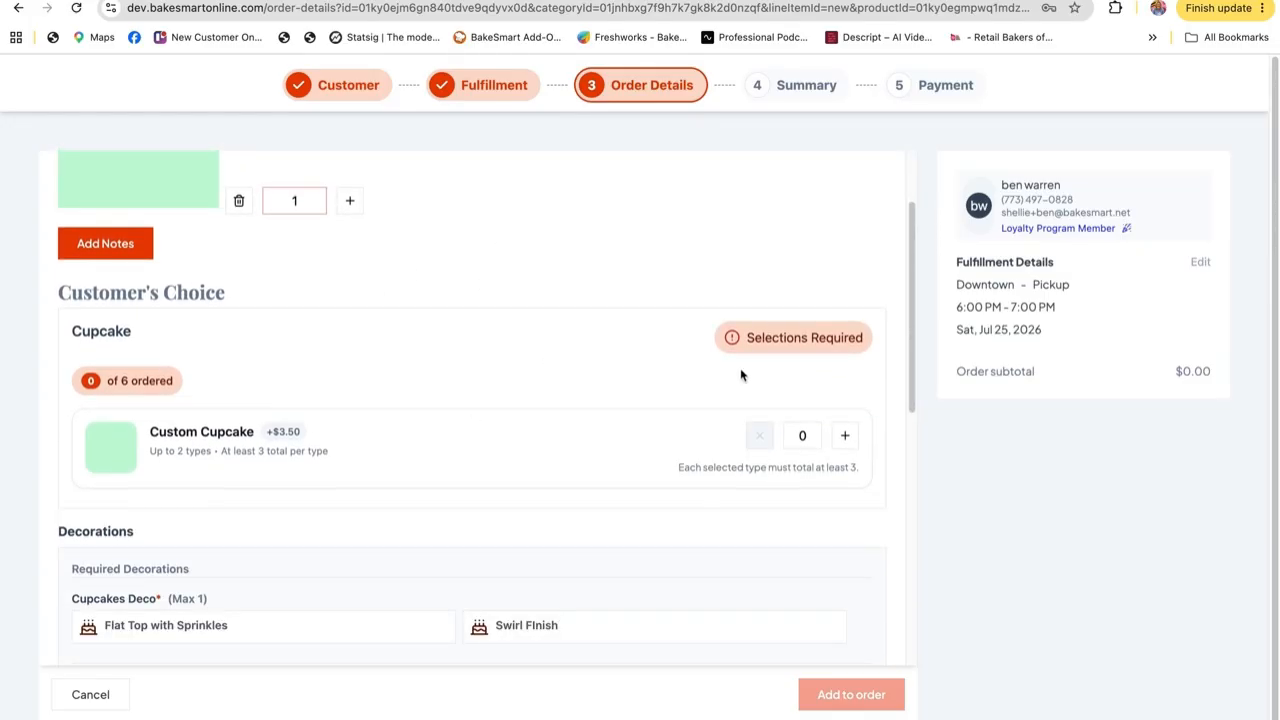
Step: Add three Custom Cupcakes to the 6 pack with Buttercream frosting and Vanilla flavor
click(843, 436)
click(800, 418)
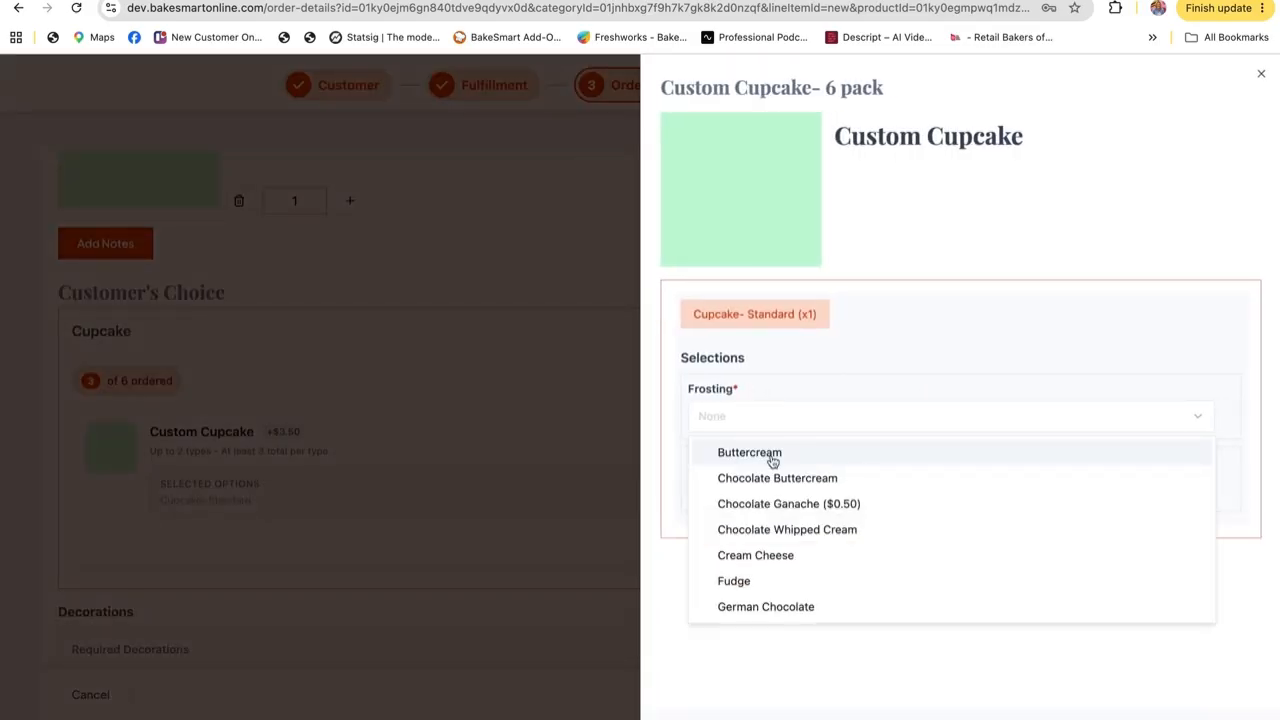
click(773, 460)
click(752, 490)
click(752, 528)
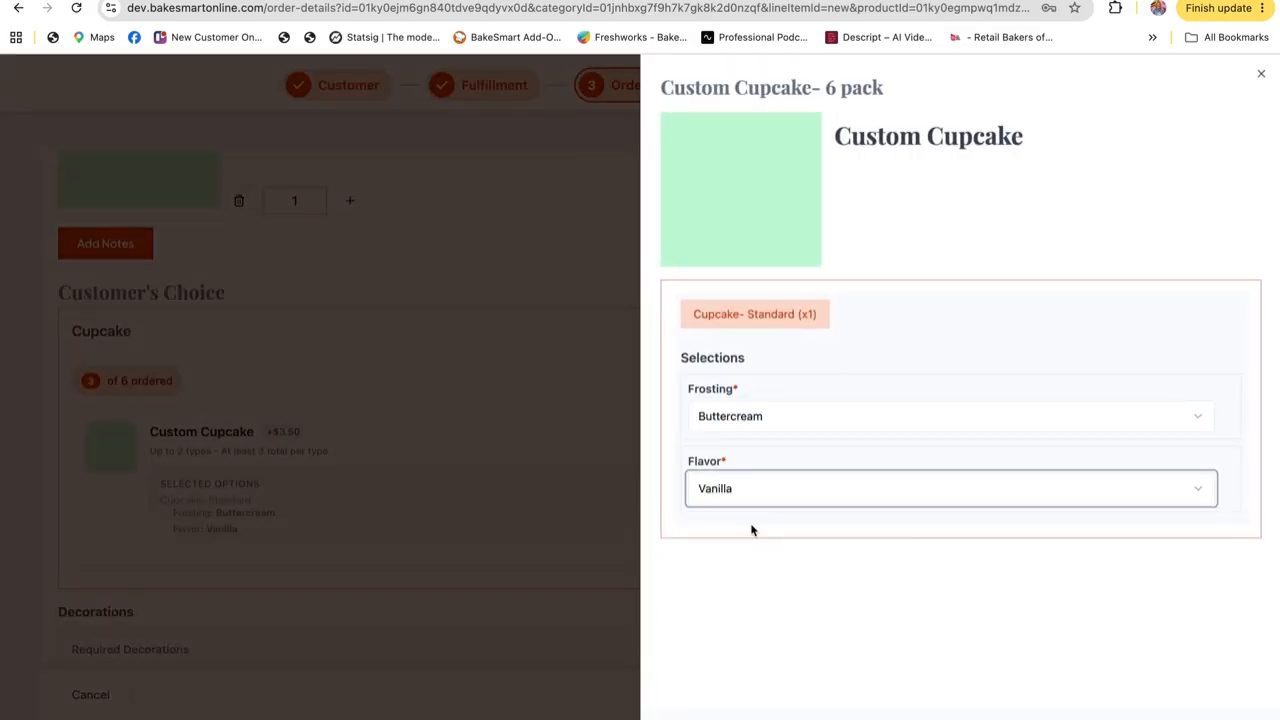
click(1225, 714)
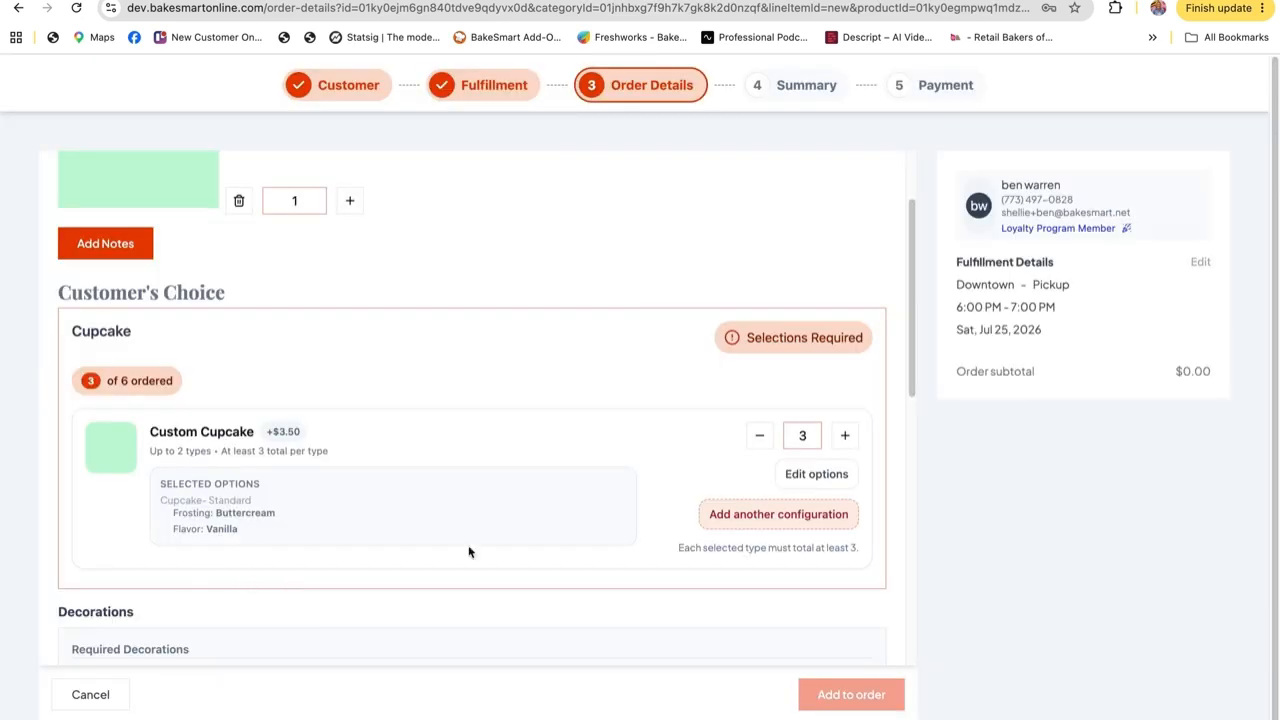
Step: Add another Custom Cupcake configuration to the pack with Chocolate Ganache frosting and Funfetti flavor
click(727, 514)
click(748, 416)
click(766, 504)
click(777, 489)
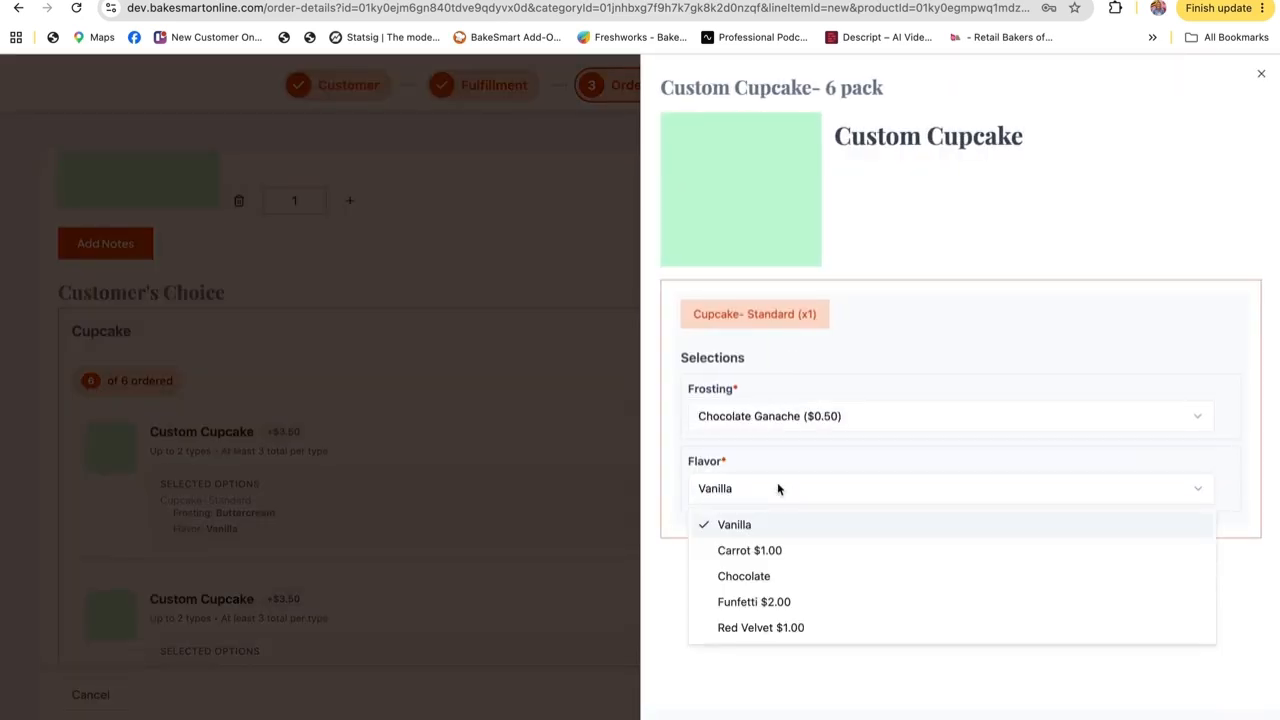
click(790, 596)
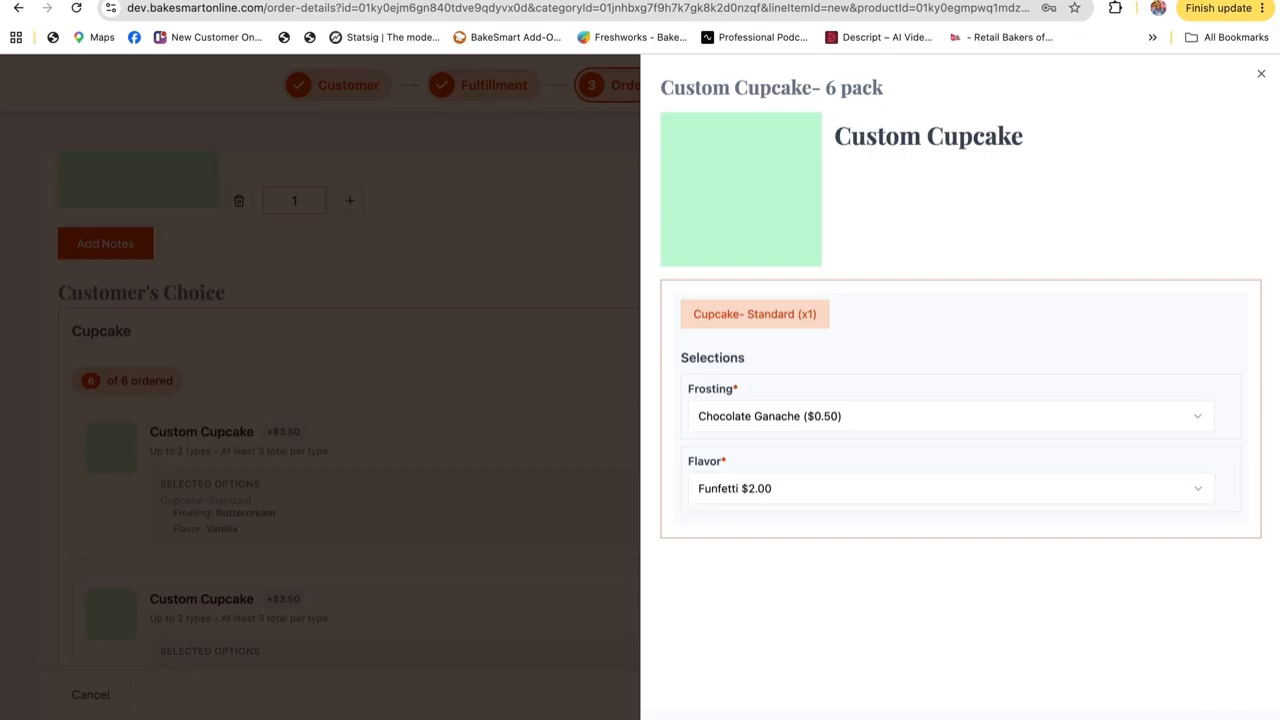
click(1234, 712)
Step: Choose Swirl Finish as the pack's required Cupcakes Deco decoration
scroll(487, 581, down, 2)
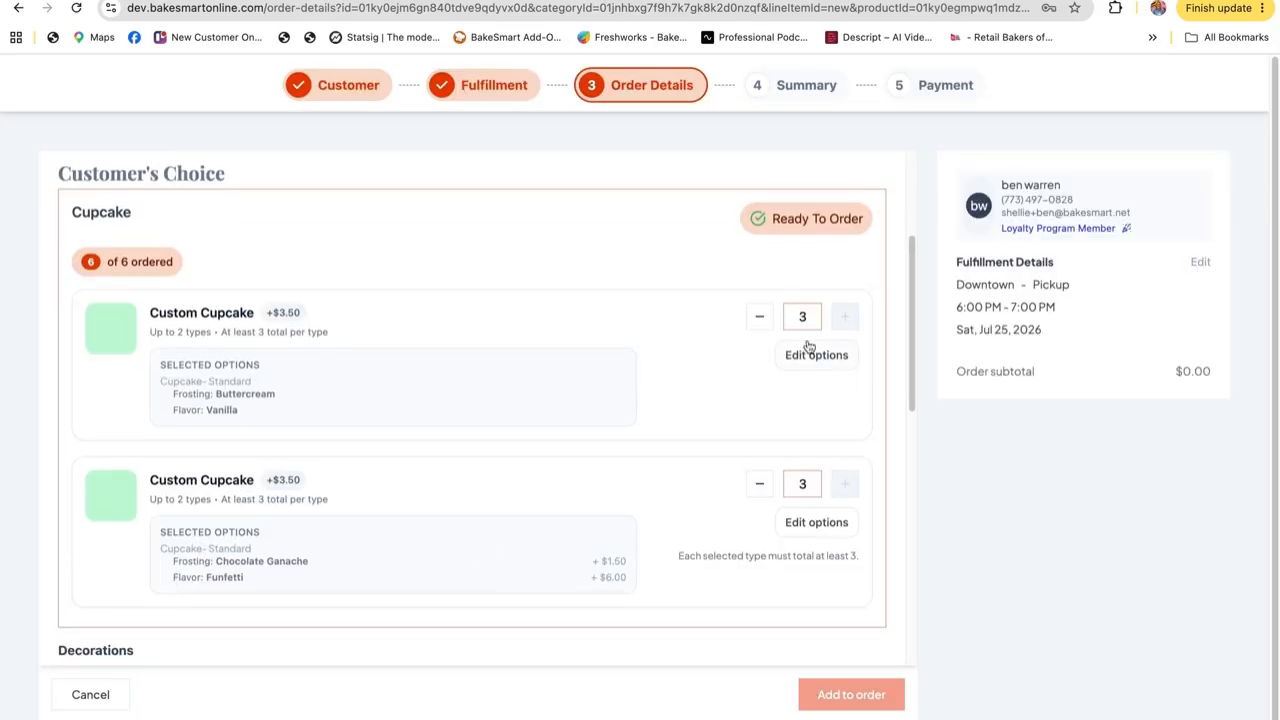
scroll(586, 549, down, 4)
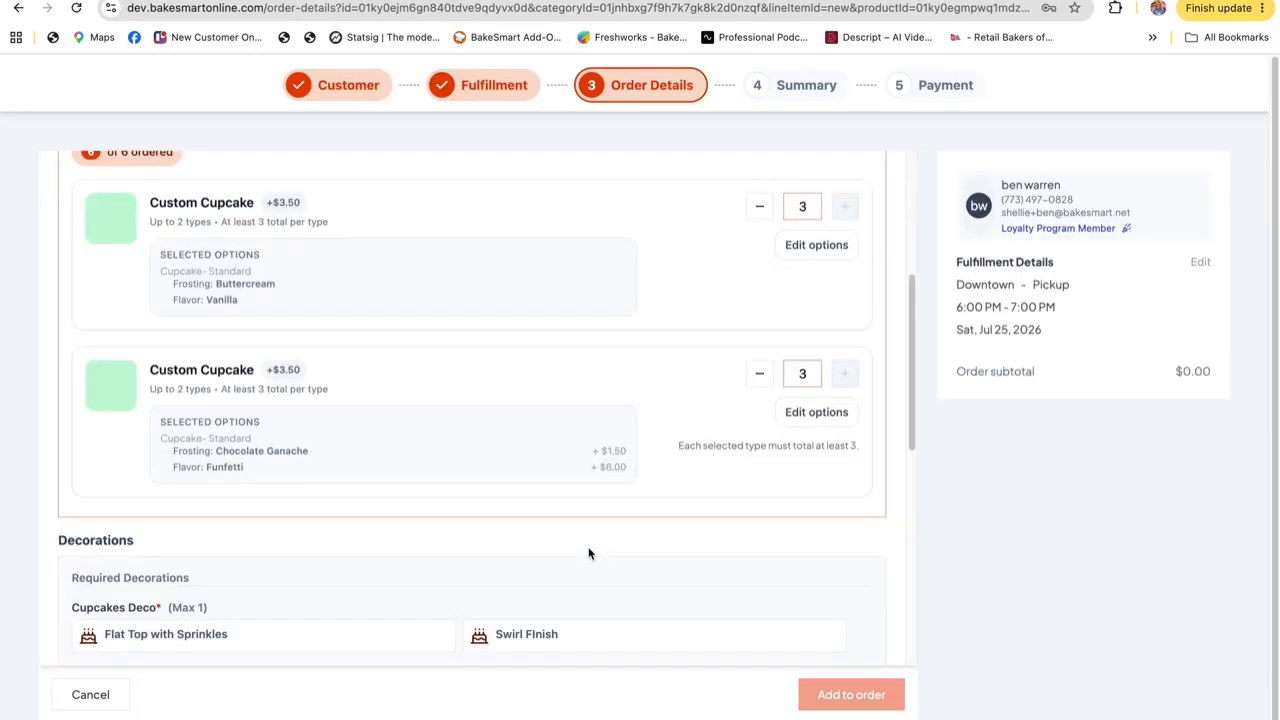
click(498, 508)
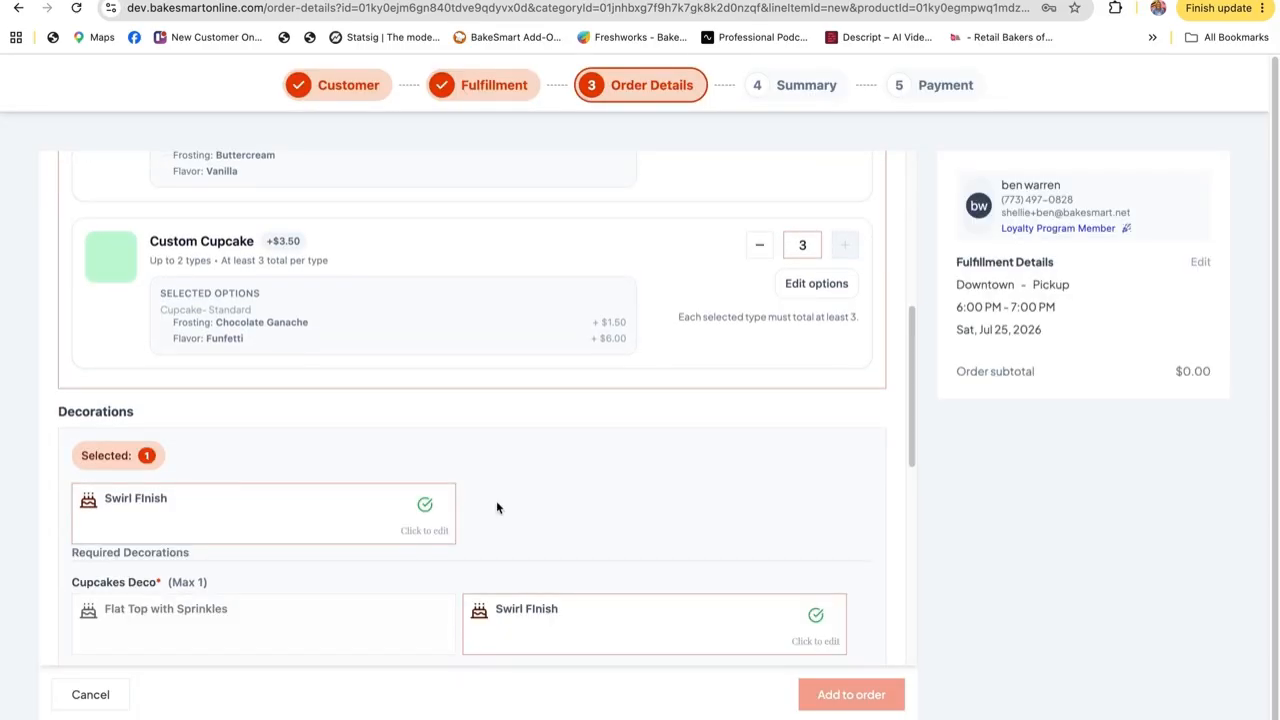
Step: Select Blue and Orange as the pack's color choices and add the configured 6 pack to the order
scroll(497, 505, down, 5)
click(498, 461)
click(504, 538)
scroll(709, 620, down, 2)
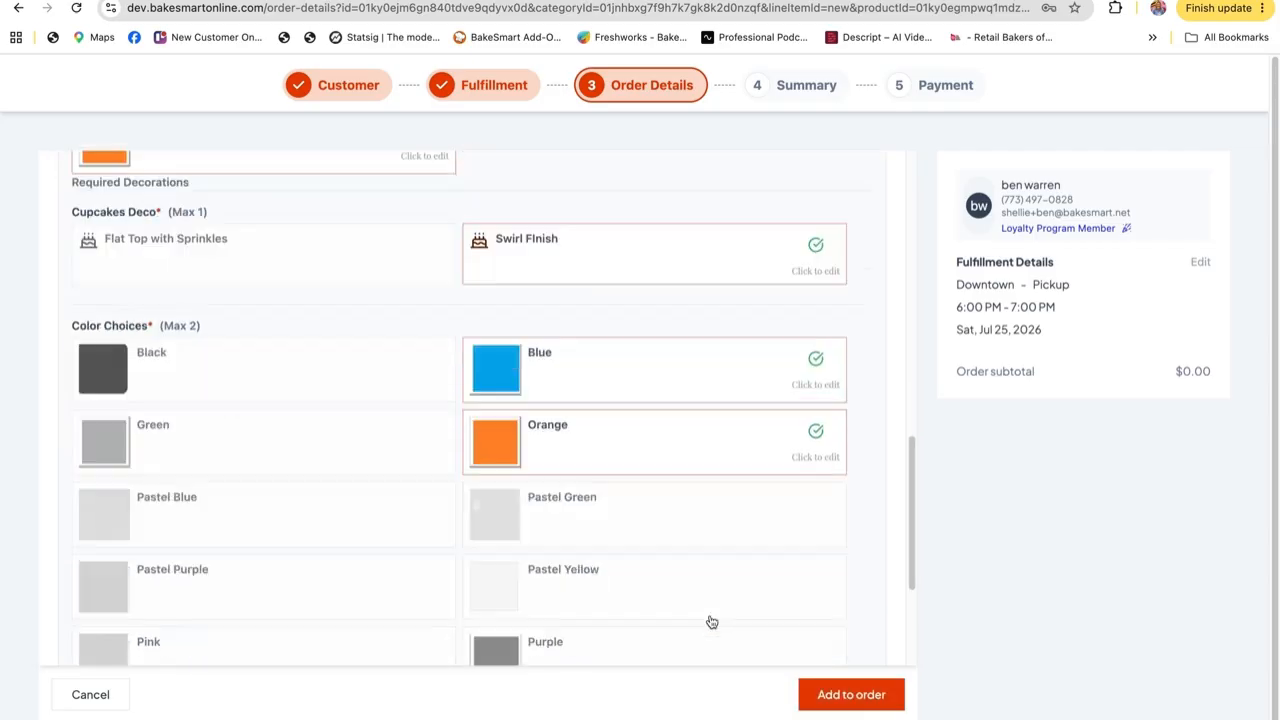
click(860, 694)
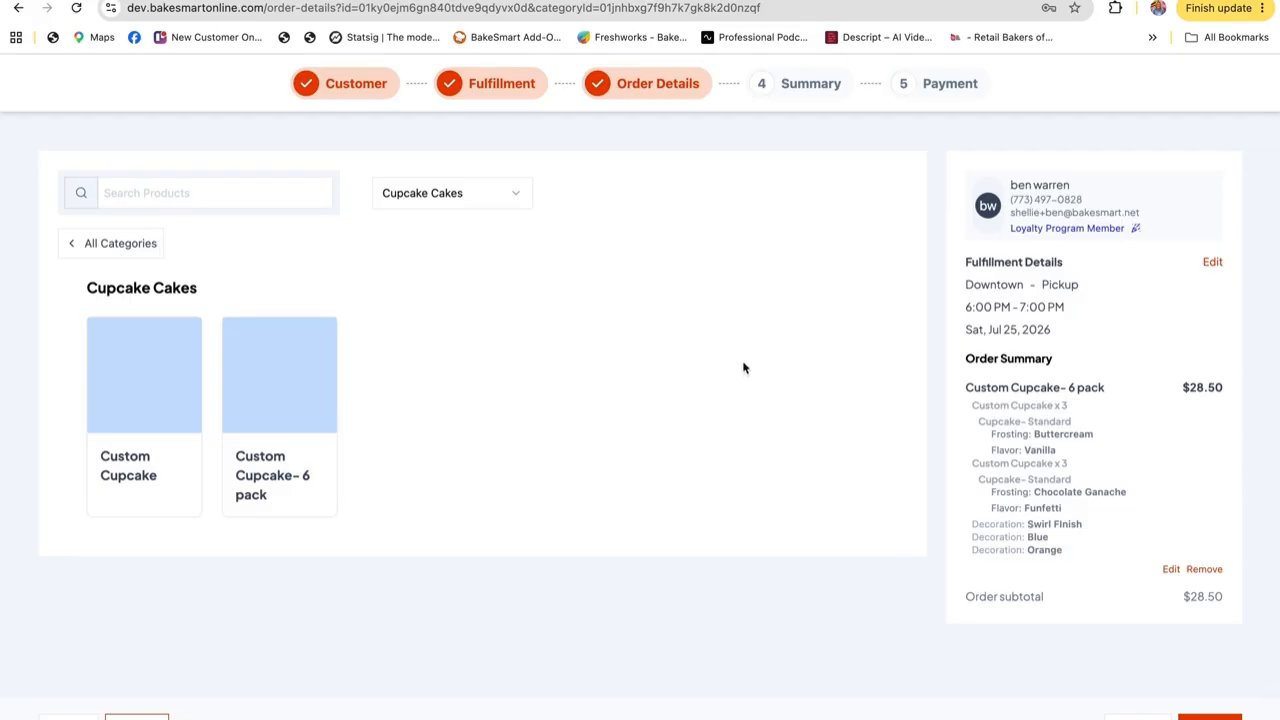
scroll(668, 483, up, 1)
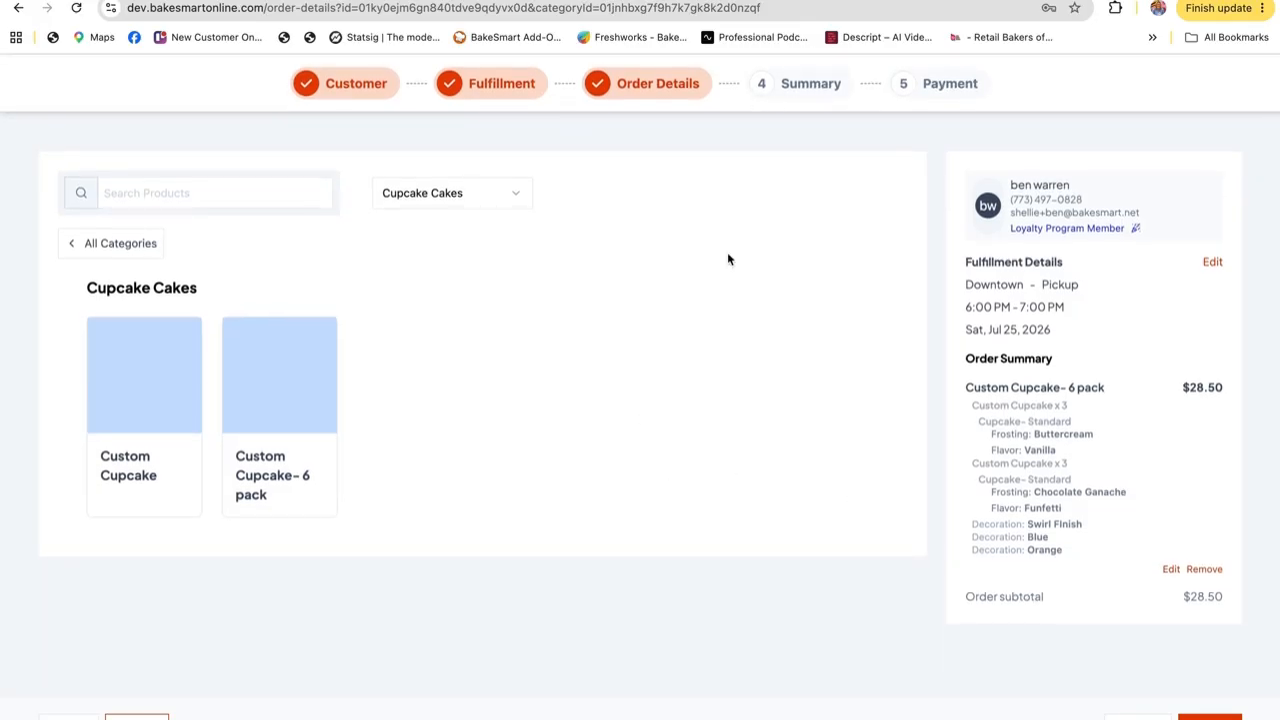